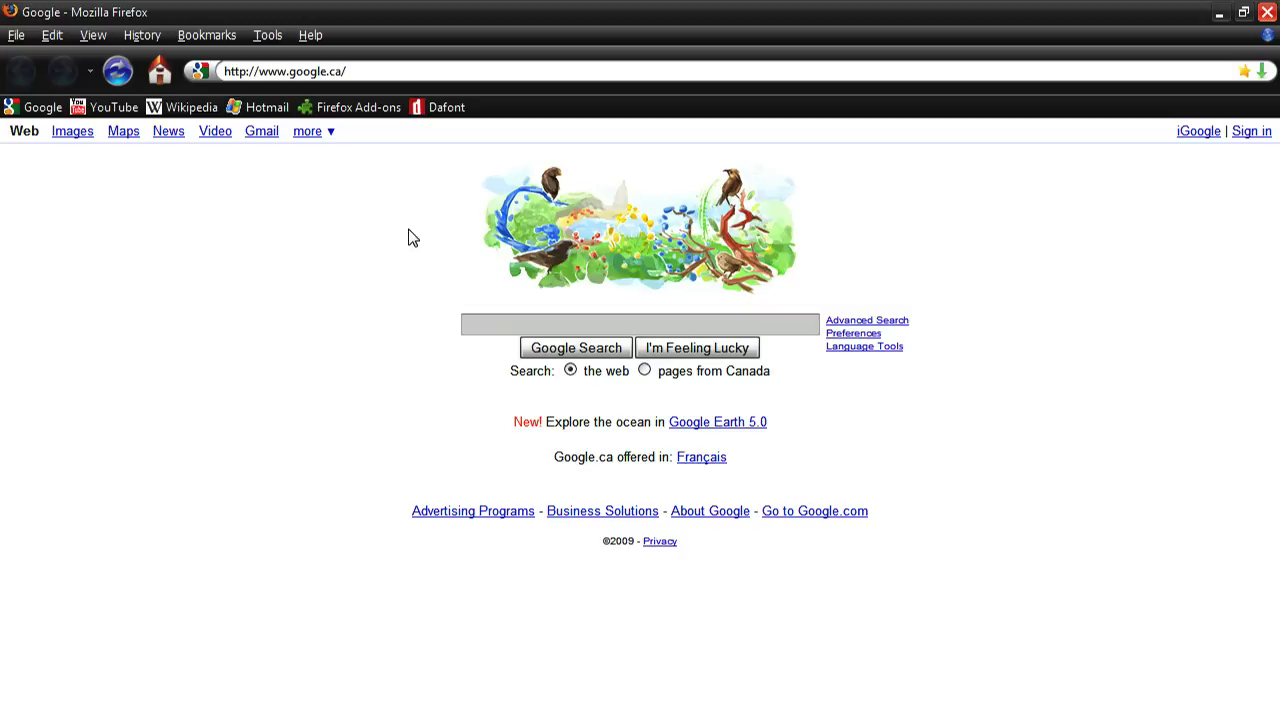
Step: Load dafont.com from the Dafont bookmark on the Firefox toolbar
{"action": "left_click", "coordinate": [445, 110]}
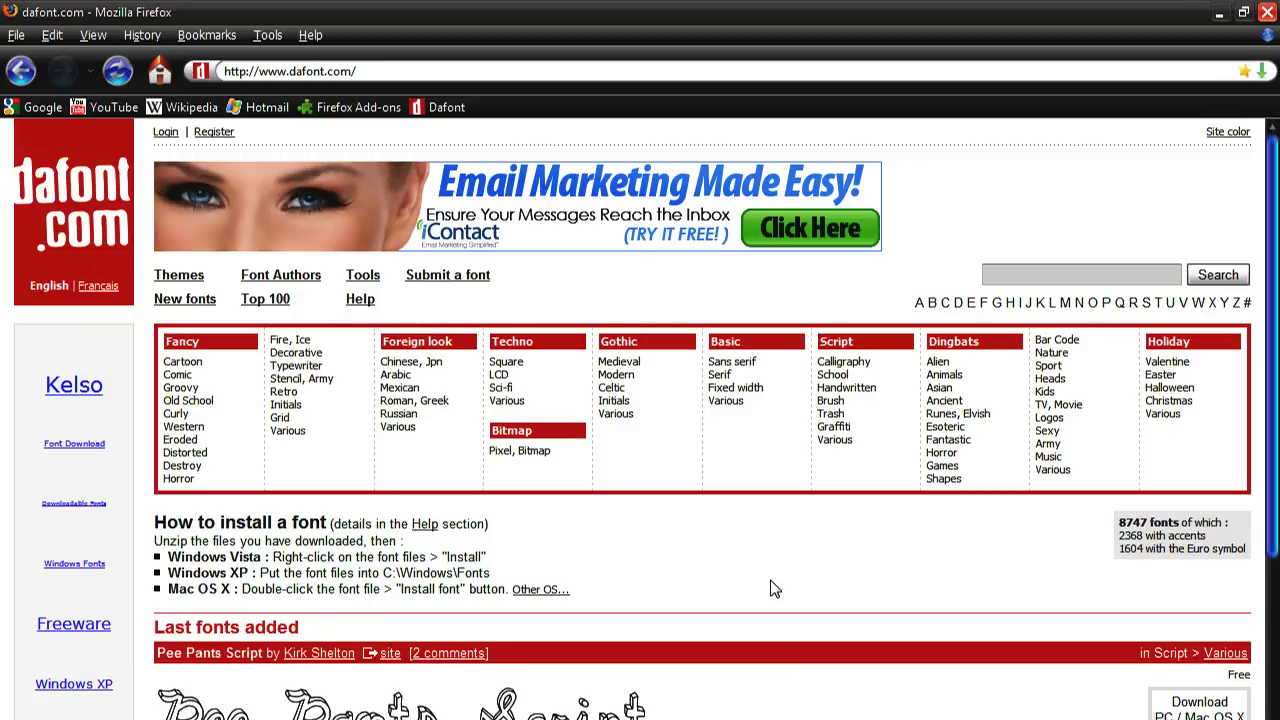
{"action": "scroll", "coordinate": [772, 585], "scroll_direction": "down", "scroll_amount": 5}
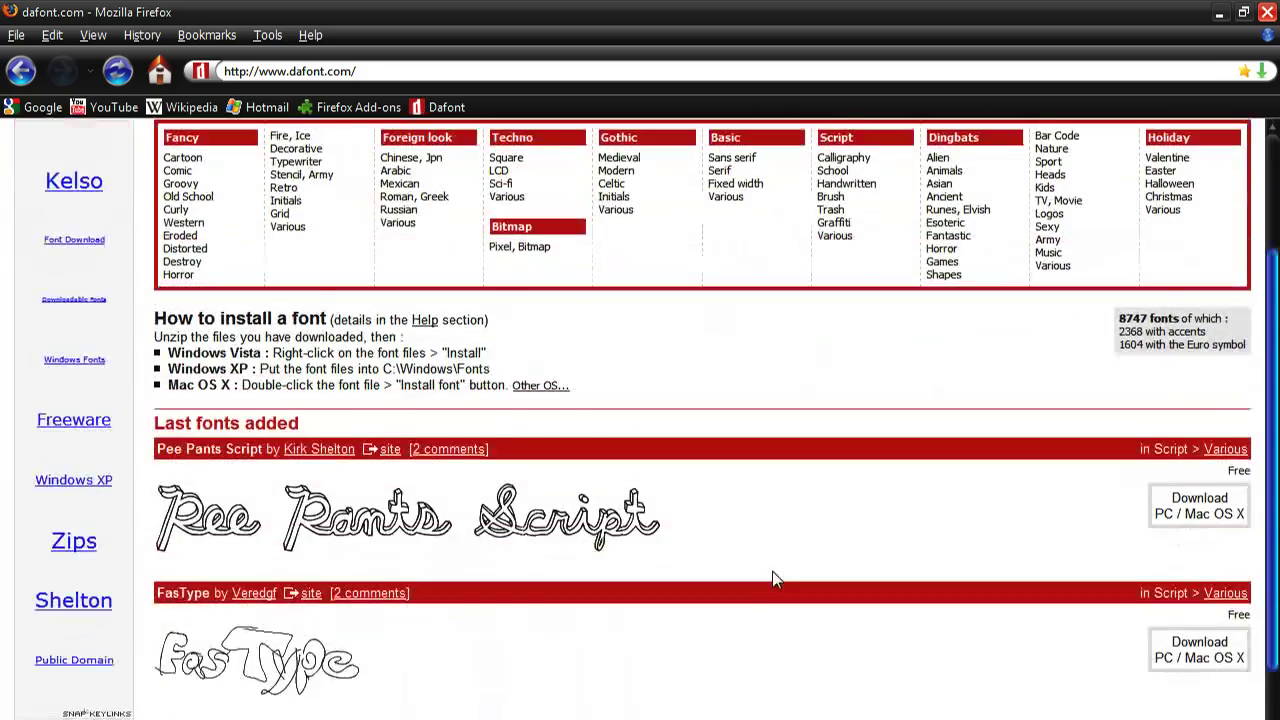
{"action": "scroll", "coordinate": [775, 581], "scroll_direction": "down", "scroll_amount": 4}
{"action": "scroll", "coordinate": [775, 578], "scroll_direction": "up", "scroll_amount": 9}
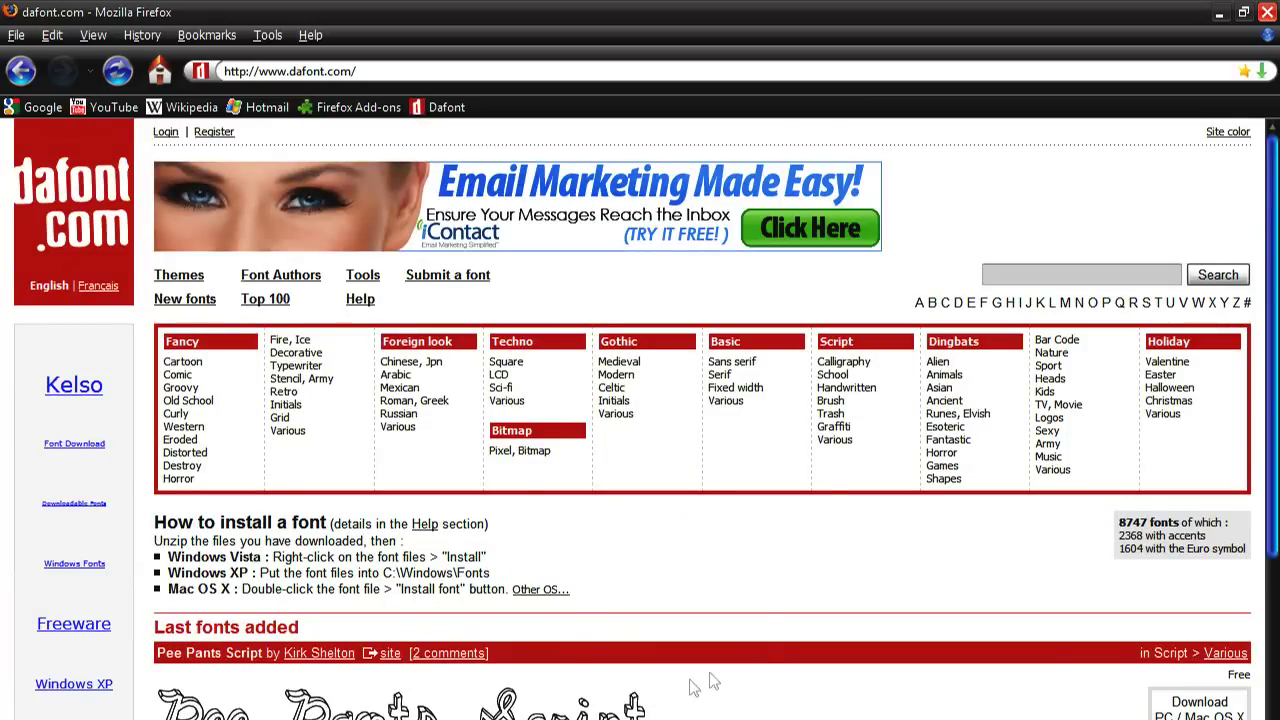
{"action": "scroll", "coordinate": [690, 685], "scroll_direction": "down", "scroll_amount": 2}
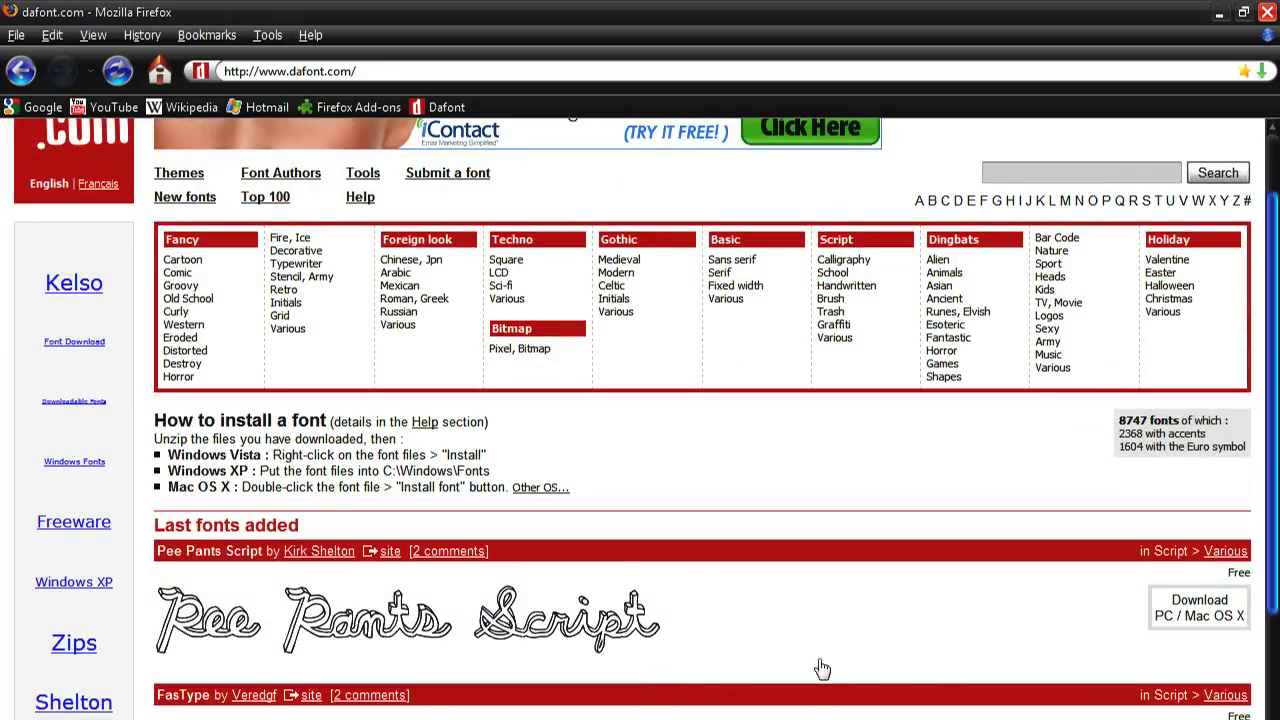
{"action": "scroll", "coordinate": [1052, 518], "scroll_direction": "up", "scroll_amount": 2}
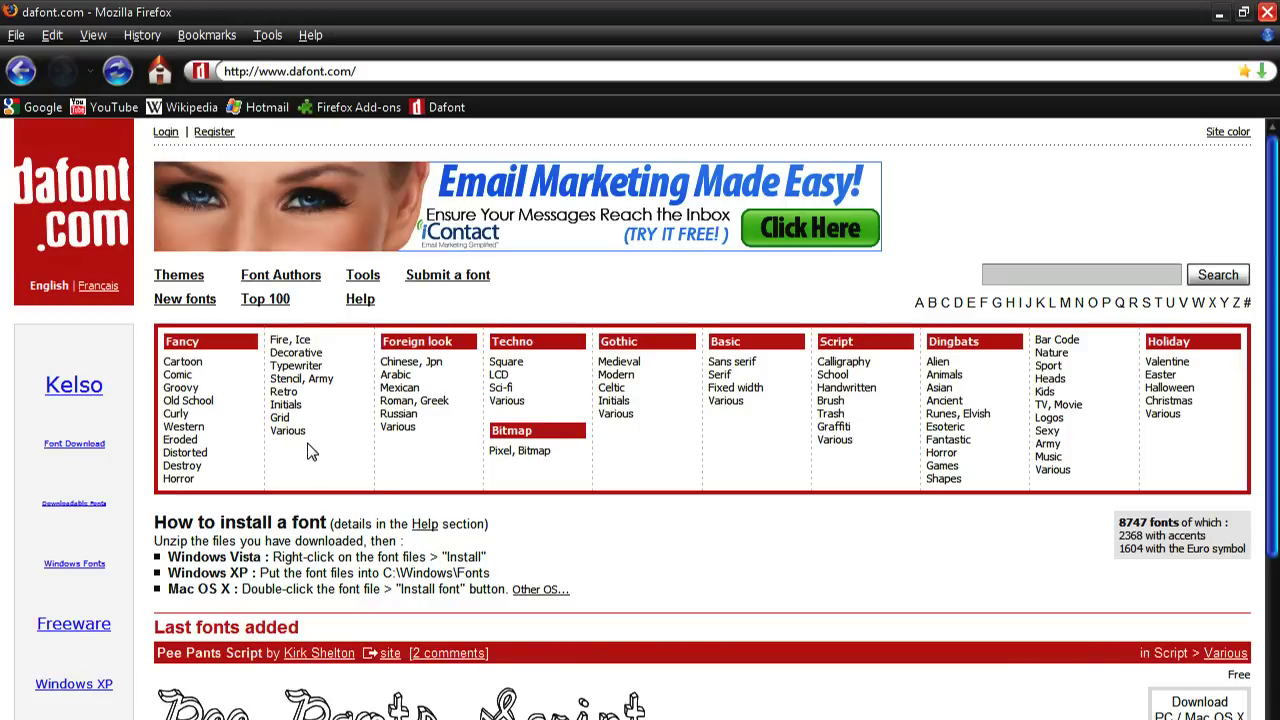
{"action": "scroll", "coordinate": [616, 480], "scroll_direction": "down", "scroll_amount": 3}
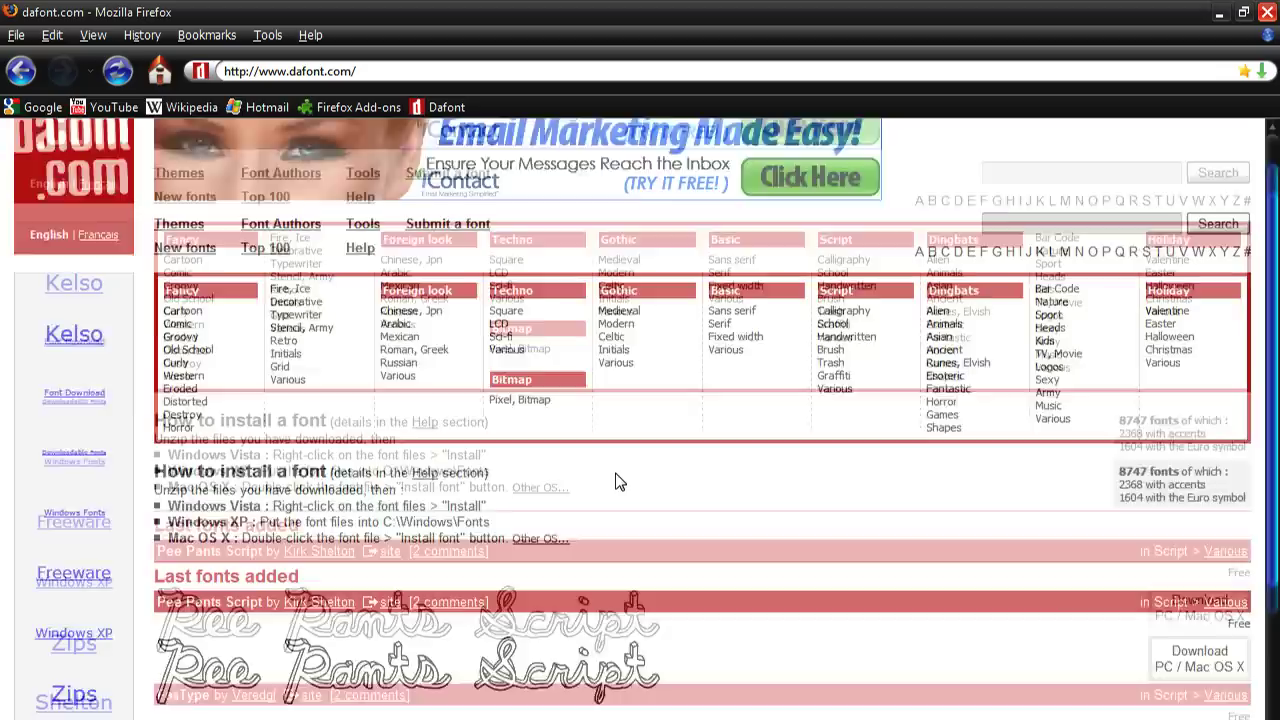
{"action": "scroll", "coordinate": [607, 479], "scroll_direction": "up", "scroll_amount": 3}
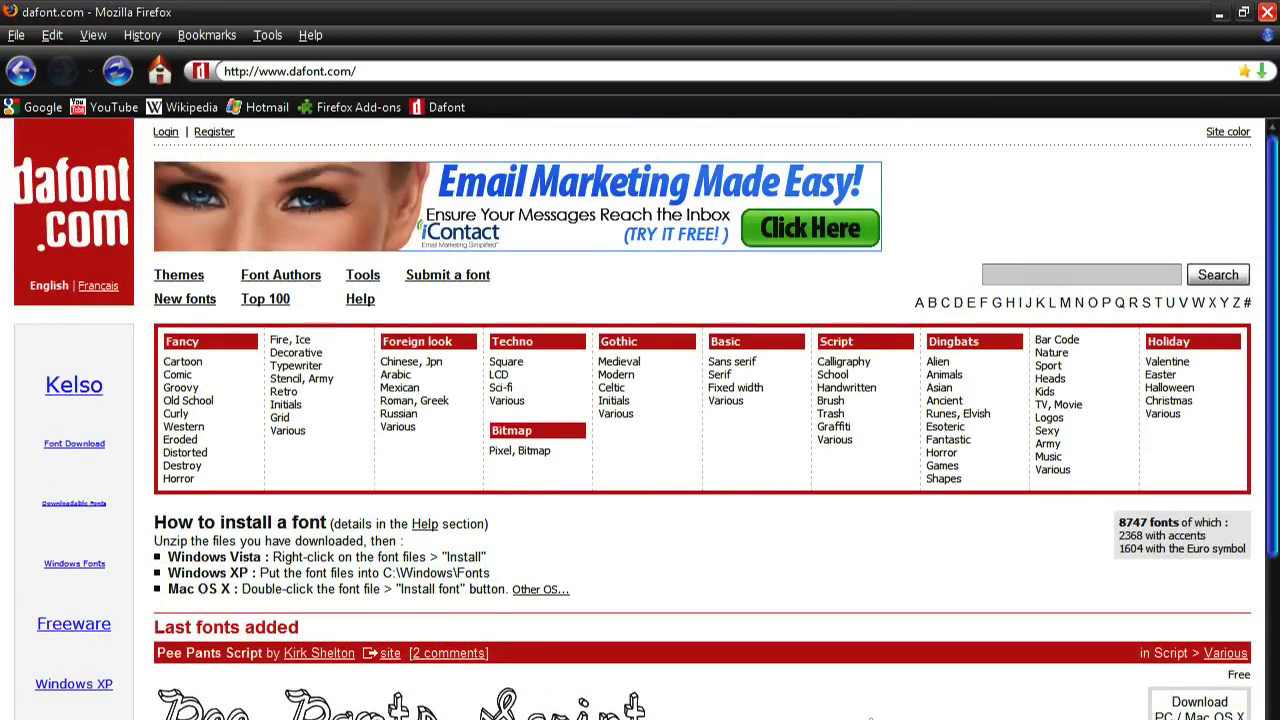
{"action": "scroll", "coordinate": [670, 710], "scroll_direction": "down", "scroll_amount": 3}
{"action": "scroll", "coordinate": [1037, 697], "scroll_direction": "up", "scroll_amount": 3}
Step: Download Green Piloww from dafont's Top 100 list and open green_piloww.zip to view its files
{"action": "scroll", "coordinate": [714, 669], "scroll_direction": "down", "scroll_amount": 10}
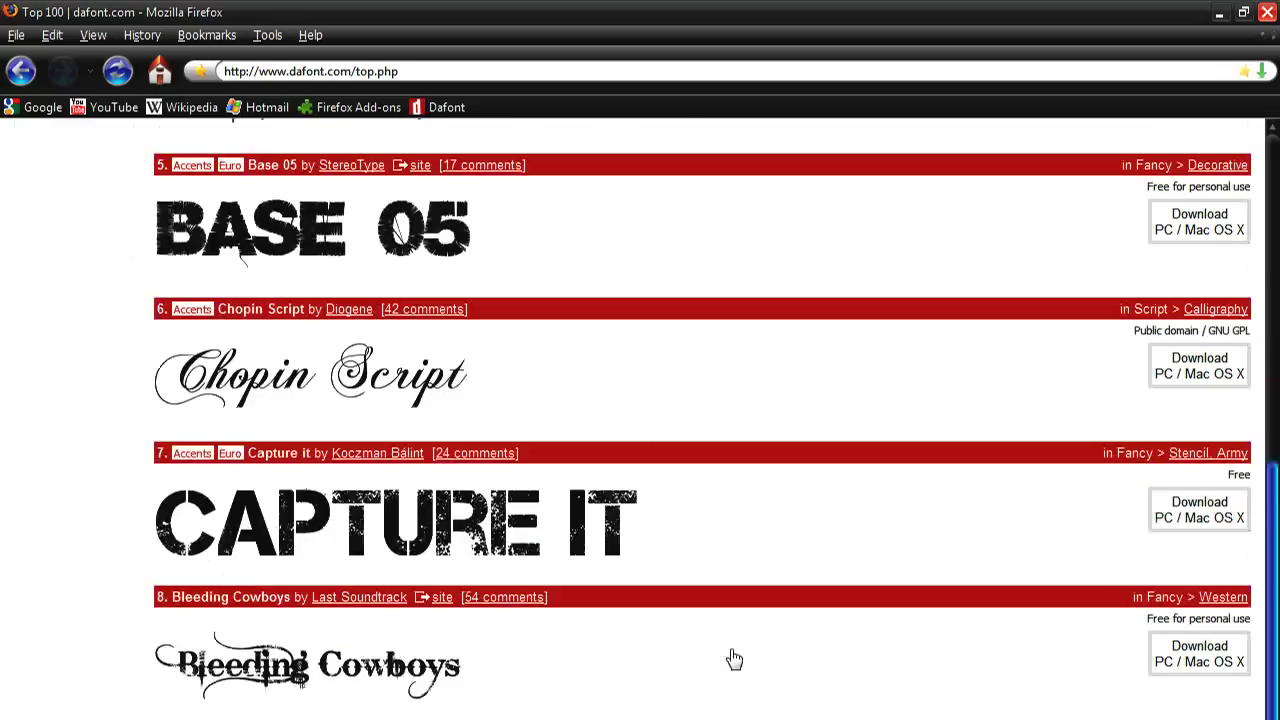
{"action": "scroll", "coordinate": [734, 659], "scroll_direction": "down", "scroll_amount": 5}
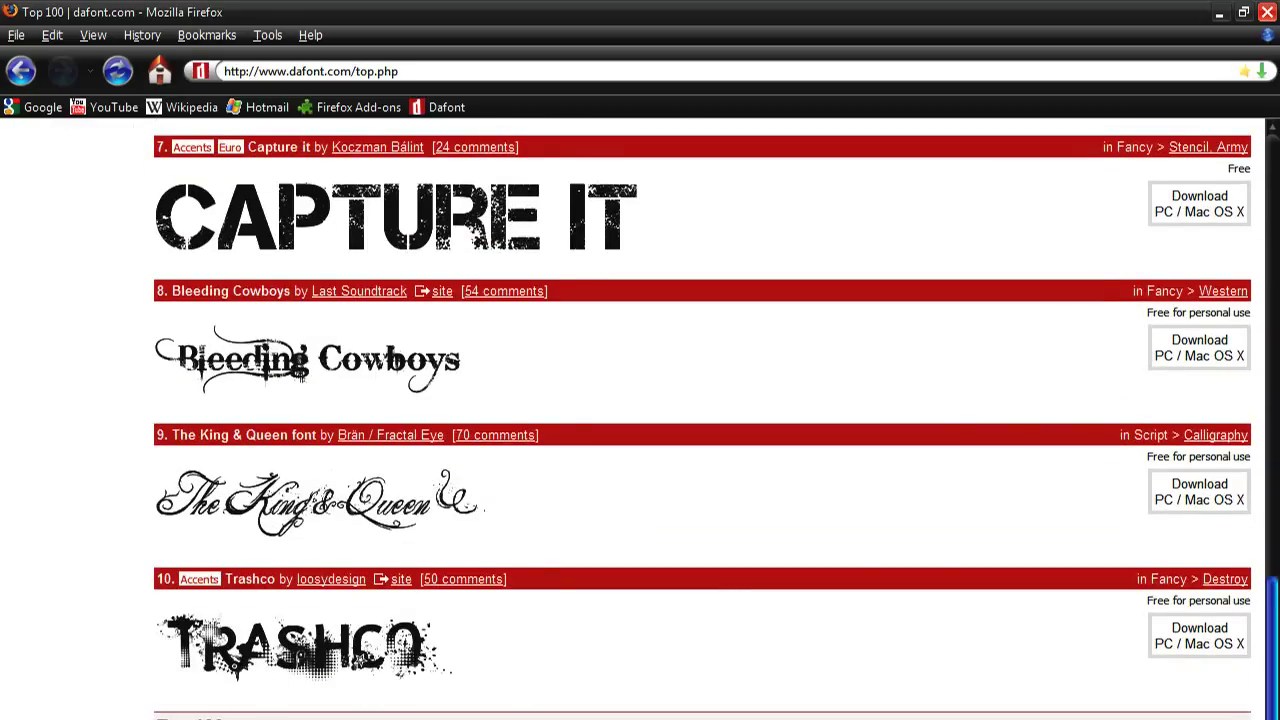
{"action": "scroll", "coordinate": [397, 370], "scroll_direction": "down", "scroll_amount": 3}
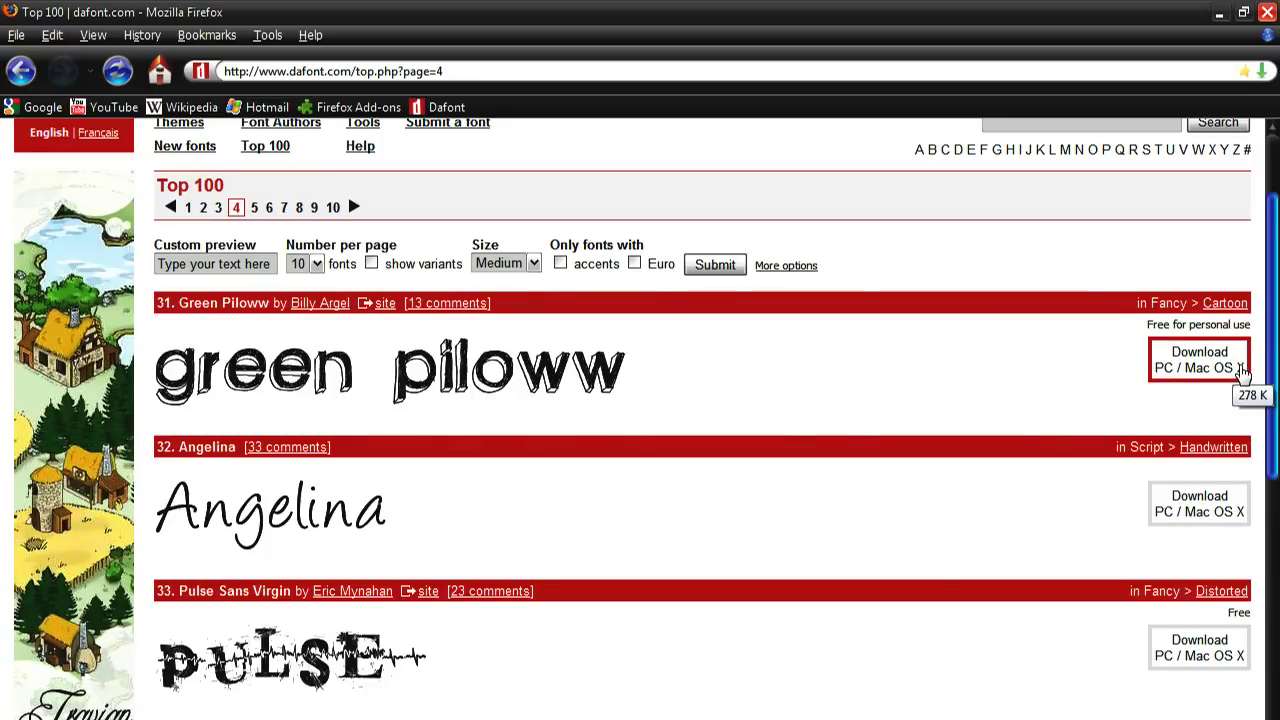
{"action": "left_click", "coordinate": [1222, 366]}
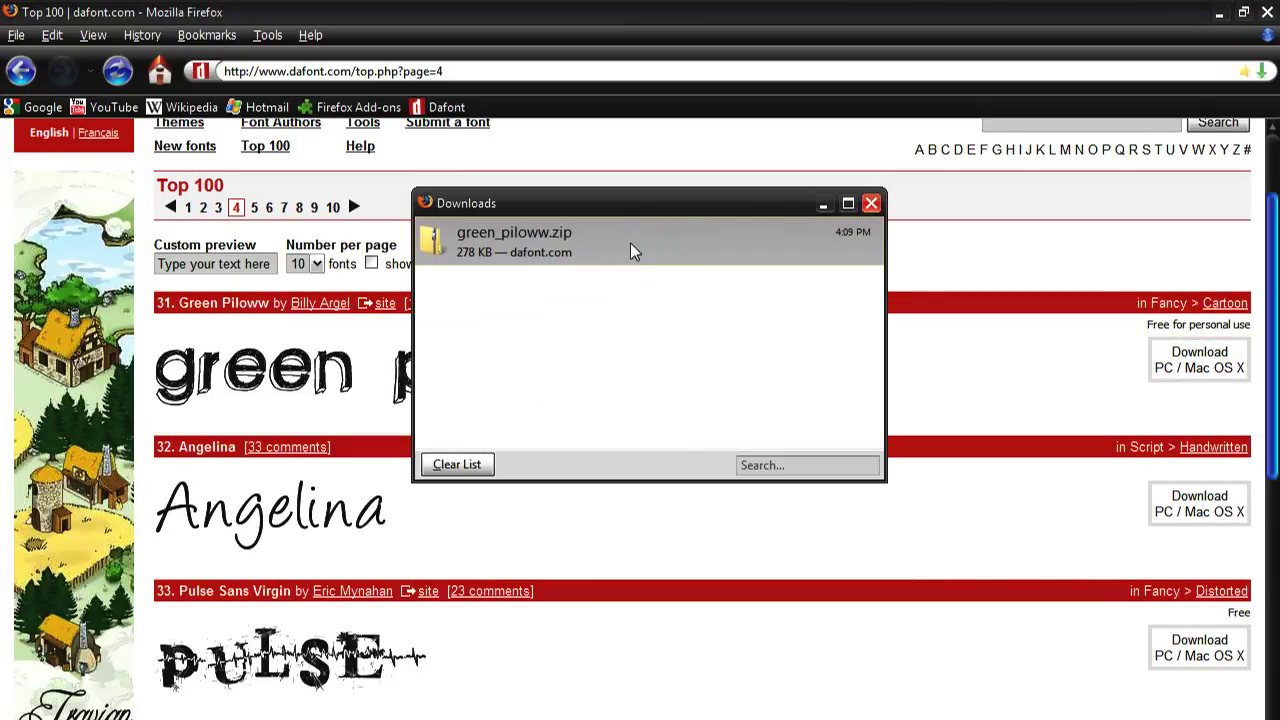
{"action": "double_click", "coordinate": [633, 236]}
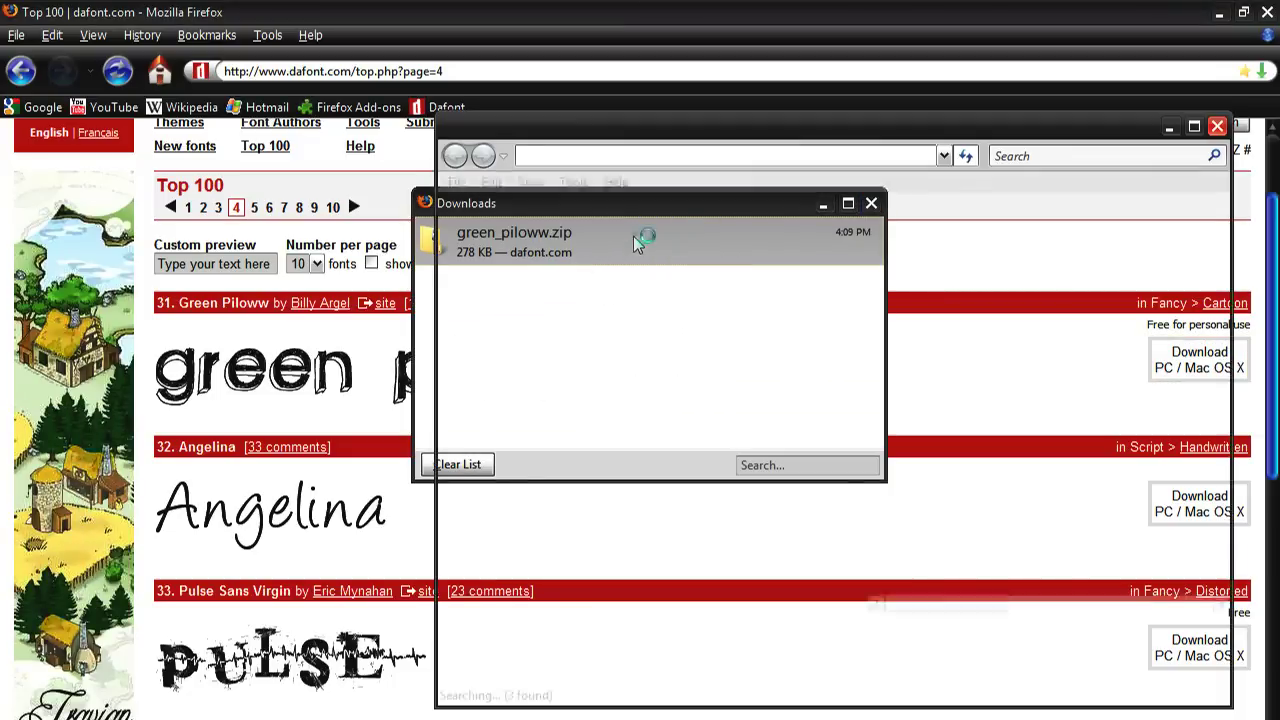
{"action": "left_click_drag", "start_coordinate": [857, 134], "coordinate": [751, 105]}
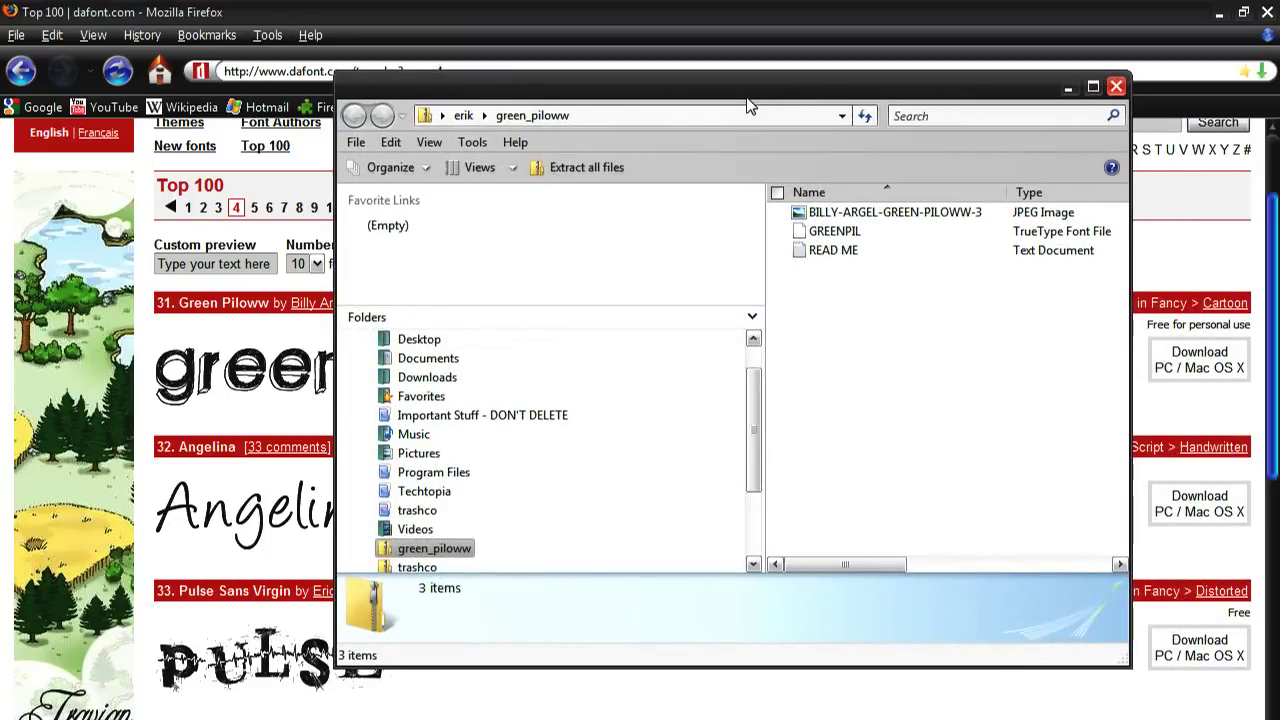
{"action": "double_click", "coordinate": [905, 222]}
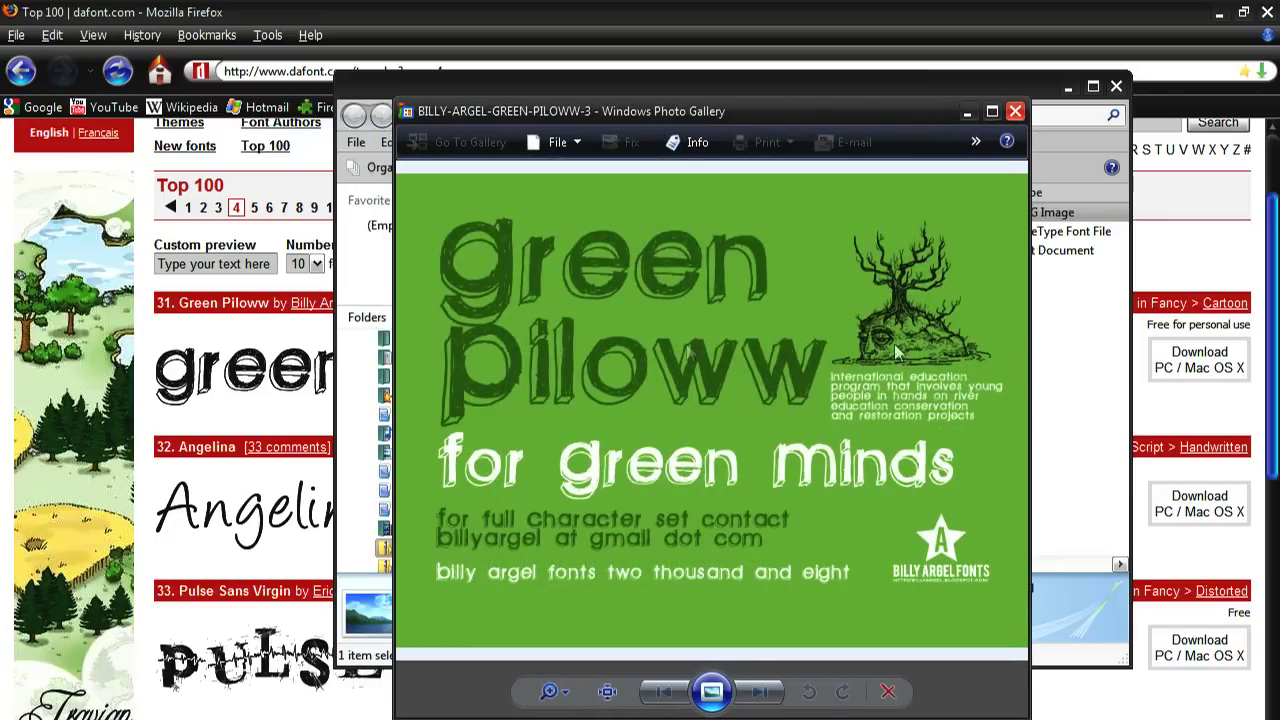
{"action": "left_click", "coordinate": [1013, 113]}
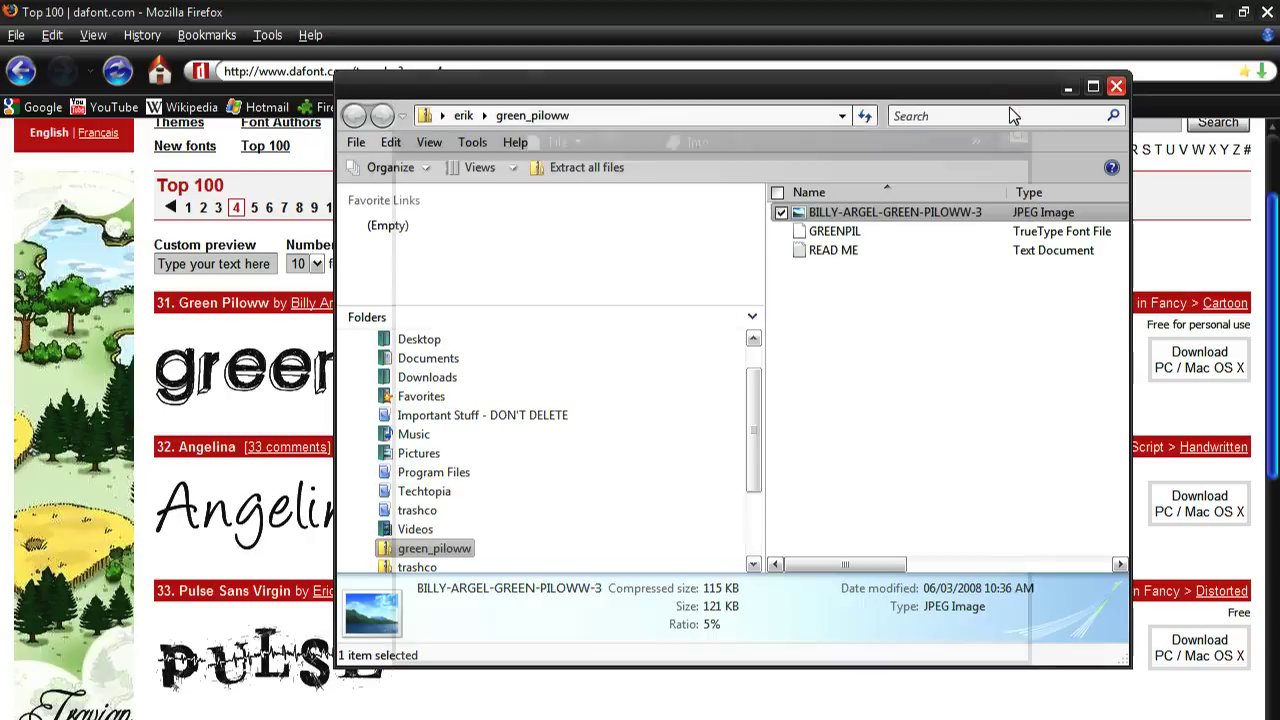
{"action": "double_click", "coordinate": [895, 262]}
{"action": "scroll", "coordinate": [728, 206], "scroll_direction": "down", "scroll_amount": 1}
{"action": "scroll", "coordinate": [725, 255], "scroll_direction": "up", "scroll_amount": 1}
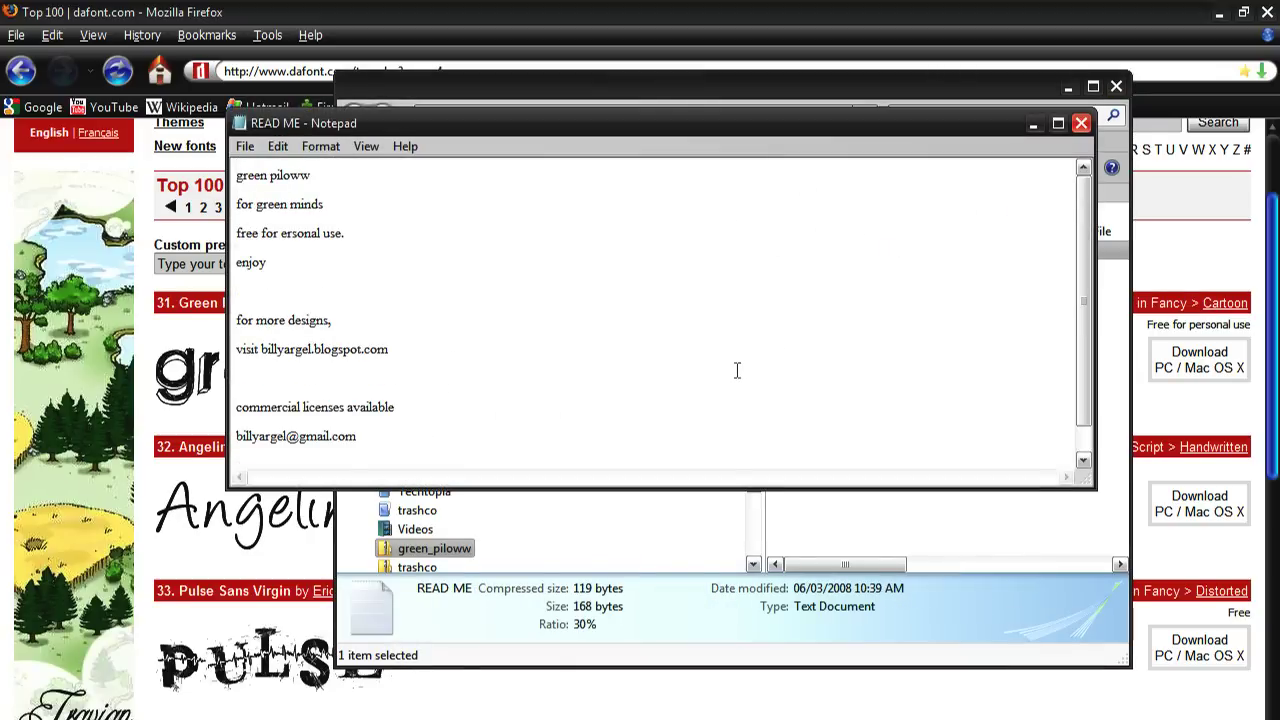
{"action": "left_click", "coordinate": [1083, 124]}
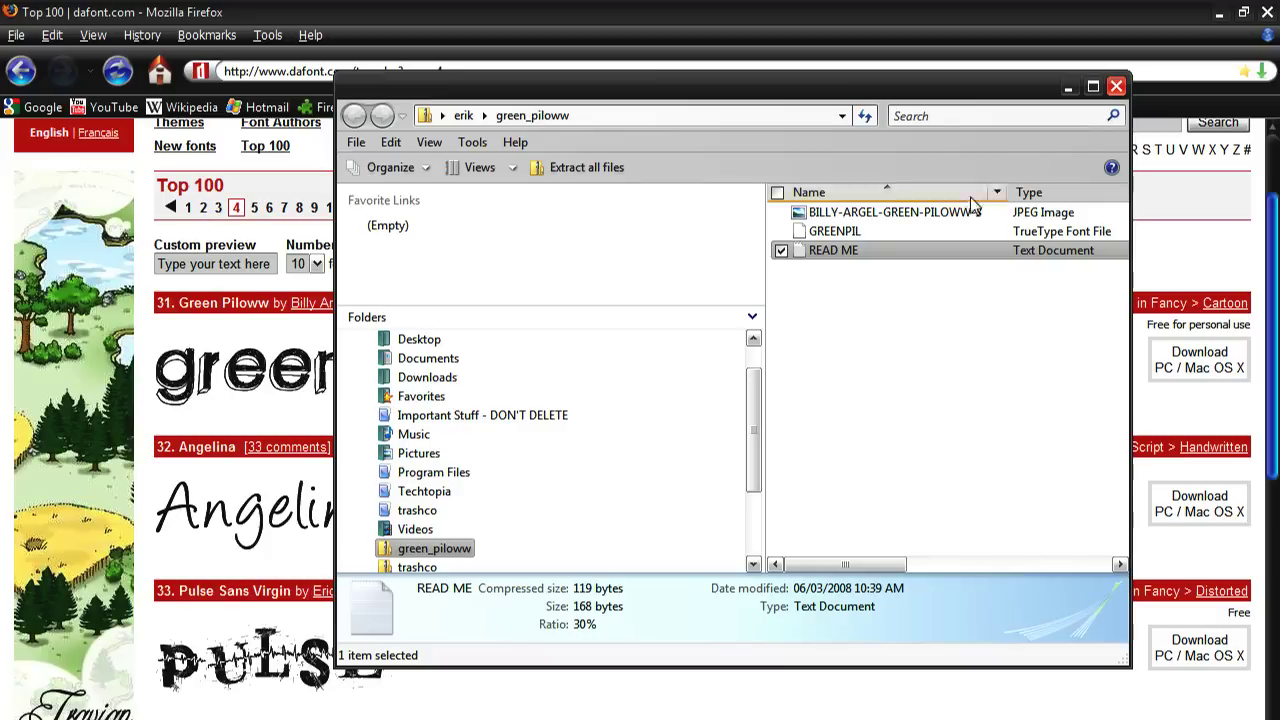
{"action": "left_click", "coordinate": [843, 396]}
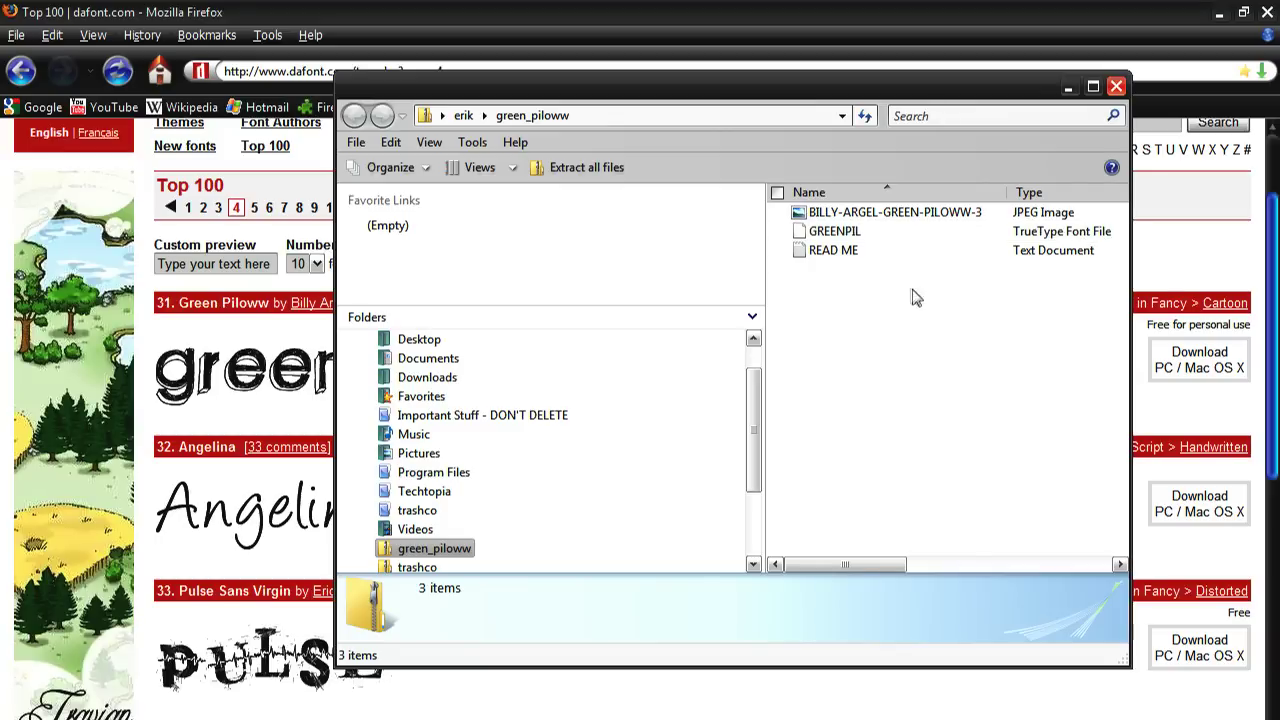
Step: Extract All from green_piloww.zip into the default C:\Users\erik\green_piloww folder
{"action": "right_click", "coordinate": [896, 236]}
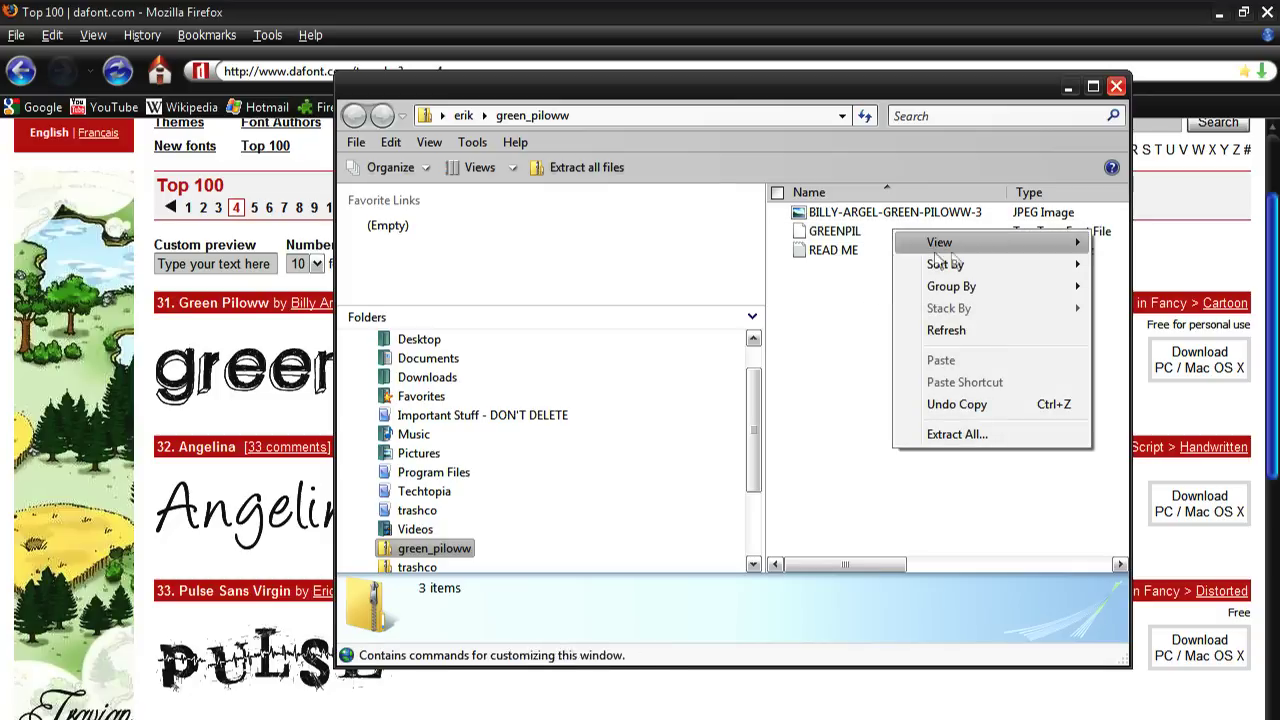
{"action": "left_click", "coordinate": [978, 434]}
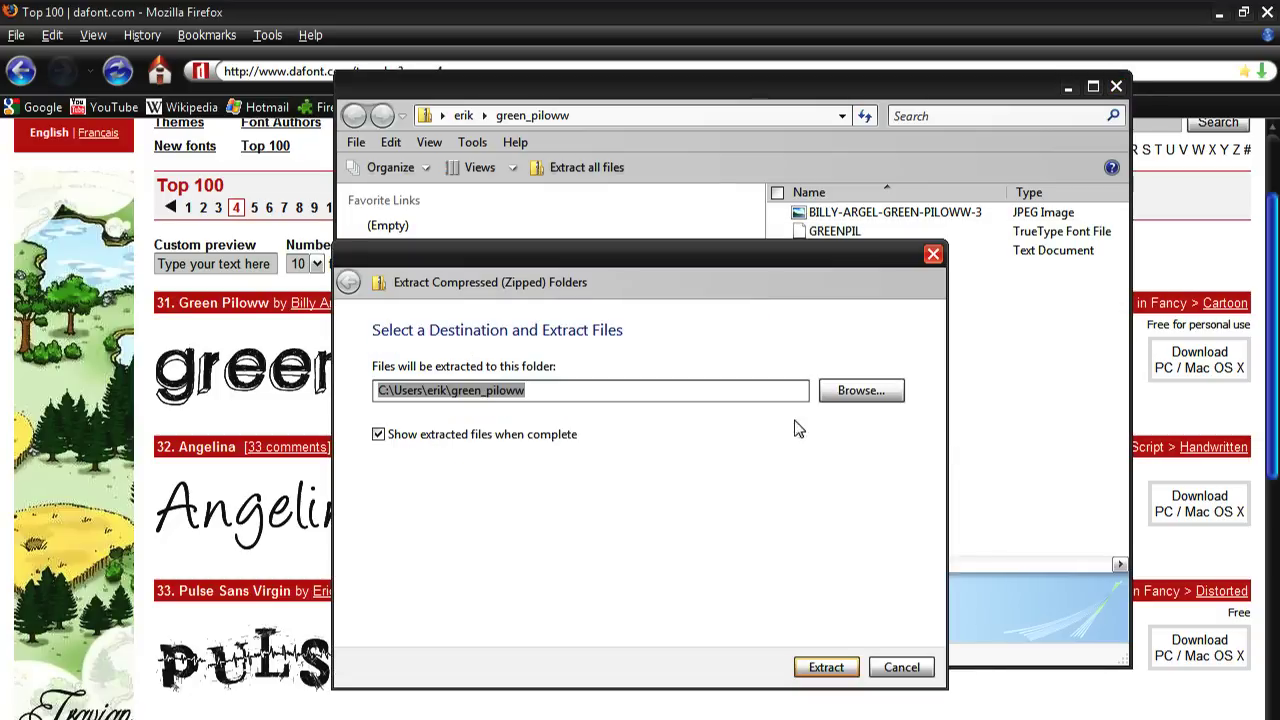
{"action": "left_click_drag", "start_coordinate": [724, 285], "coordinate": [822, 176]}
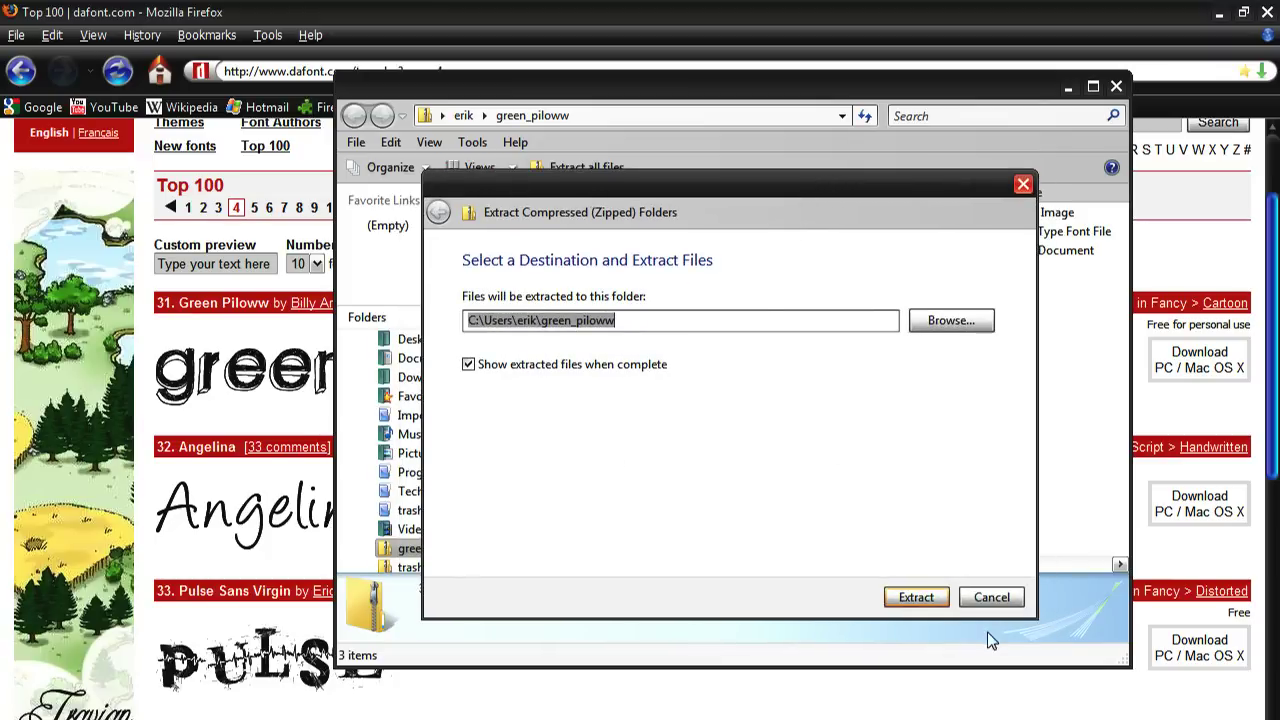
{"action": "left_click", "coordinate": [920, 598]}
{"action": "left_click_drag", "start_coordinate": [878, 176], "coordinate": [868, 162]}
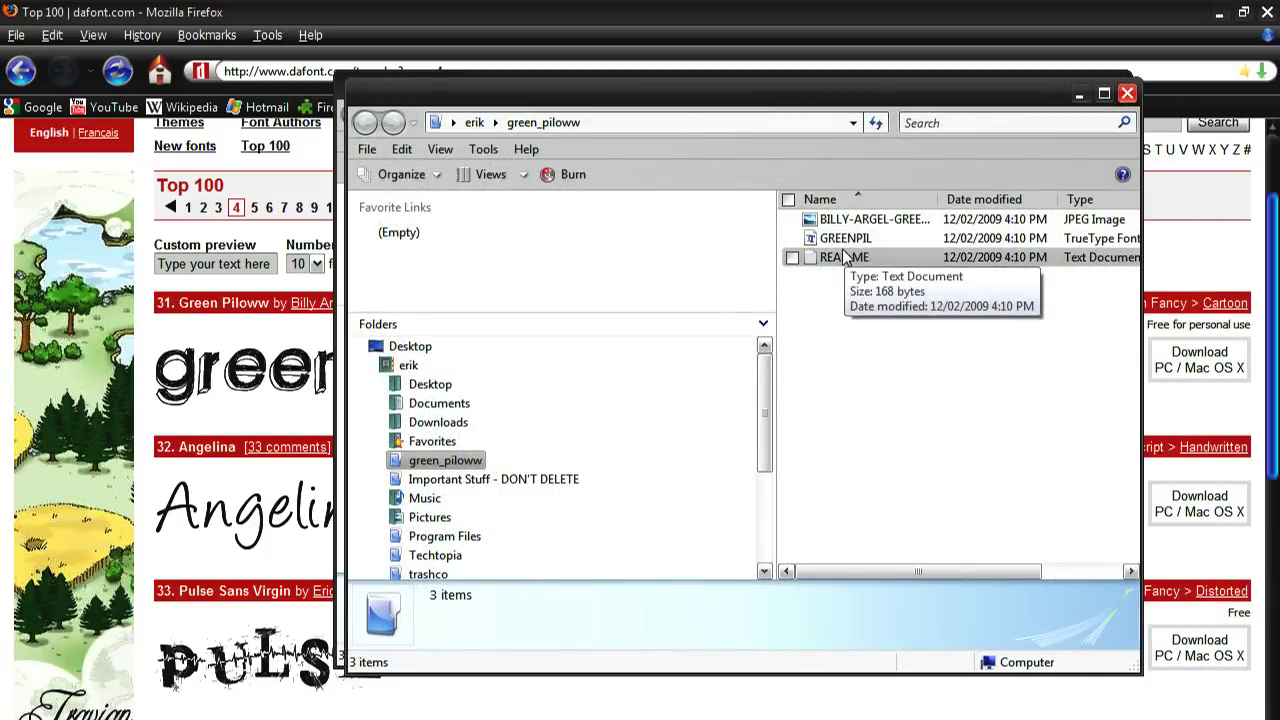
Step: Install GREENPIL.ttf from its context menu and allow the installation
{"action": "right_click", "coordinate": [845, 252]}
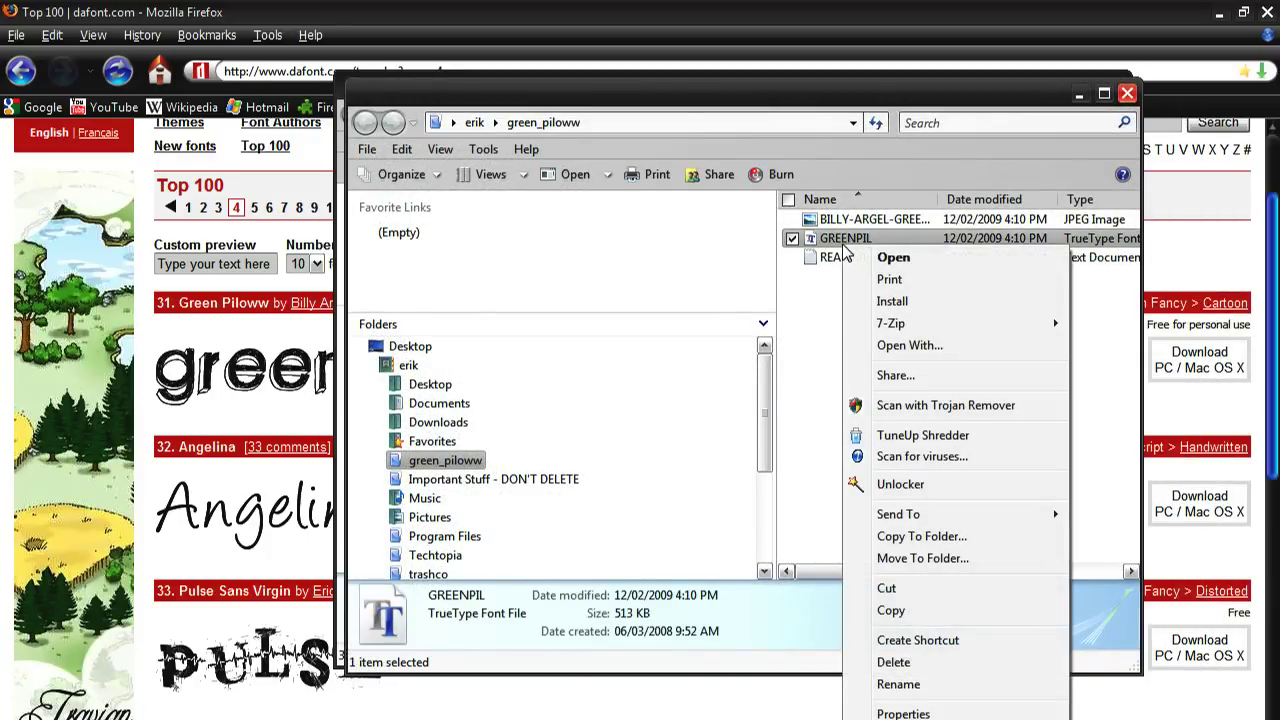
{"action": "left_click", "coordinate": [892, 301]}
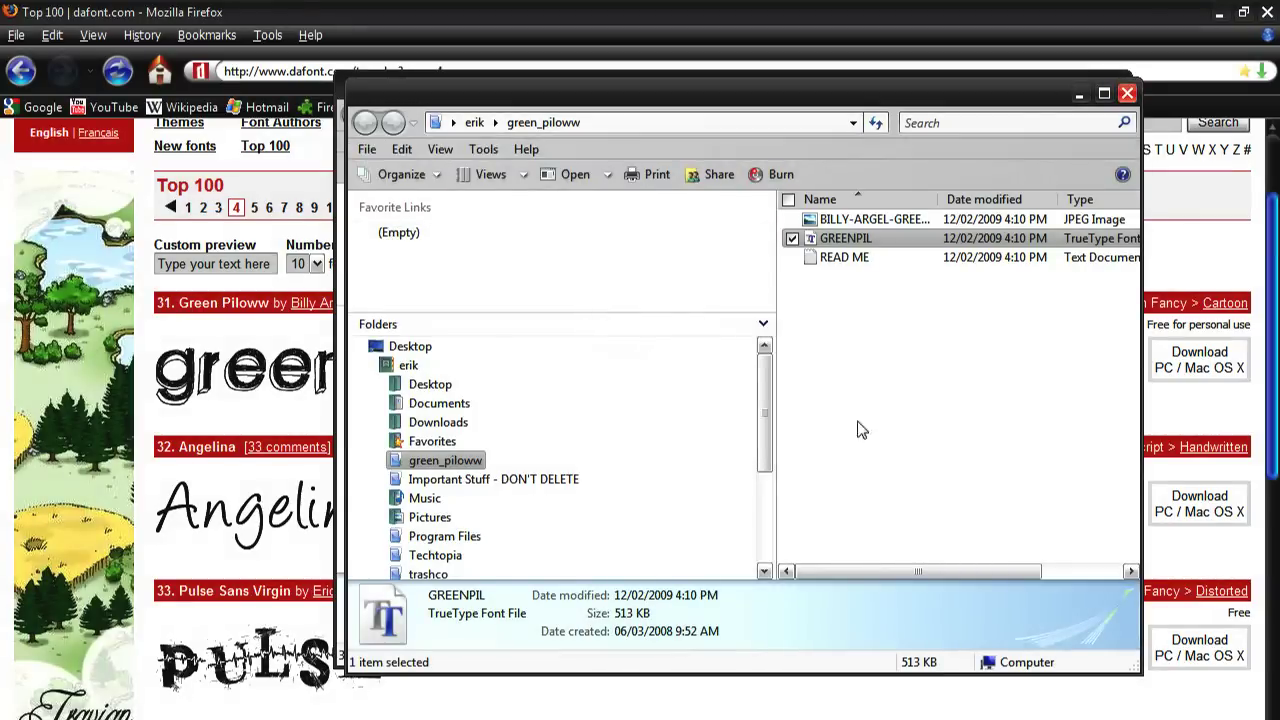
{"action": "left_click", "coordinate": [926, 343]}
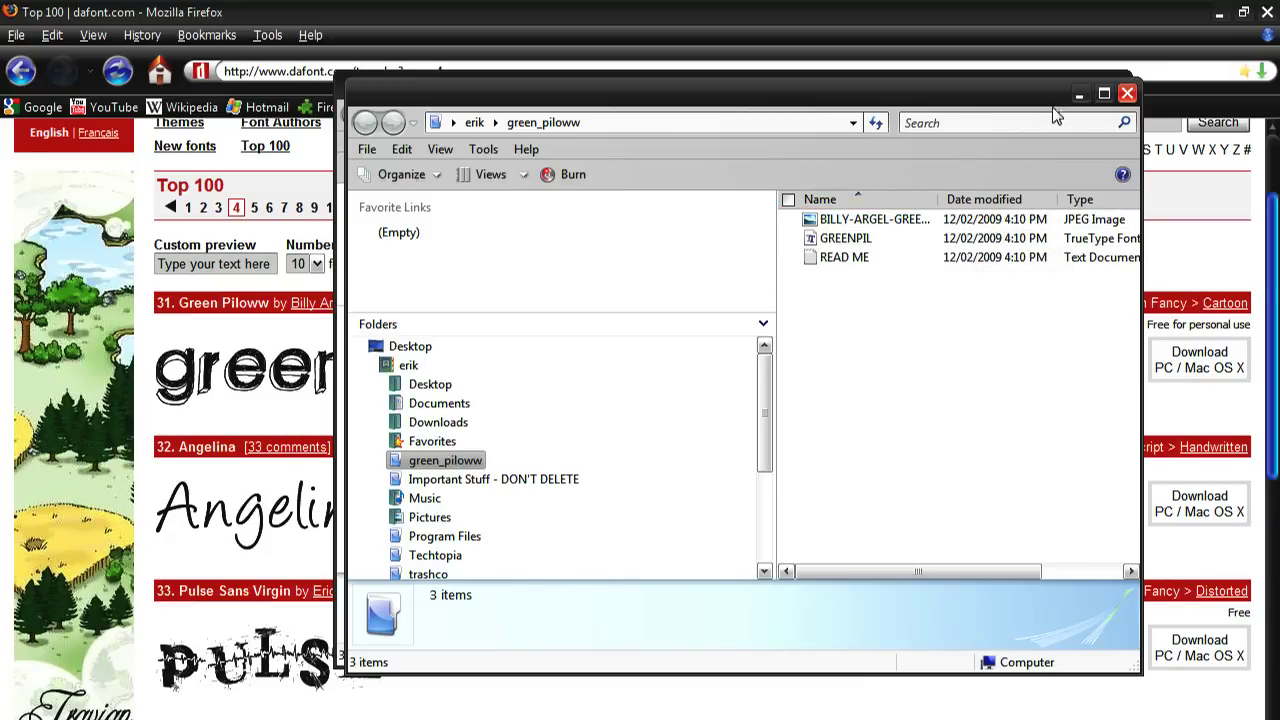
{"action": "left_click", "coordinate": [1079, 93]}
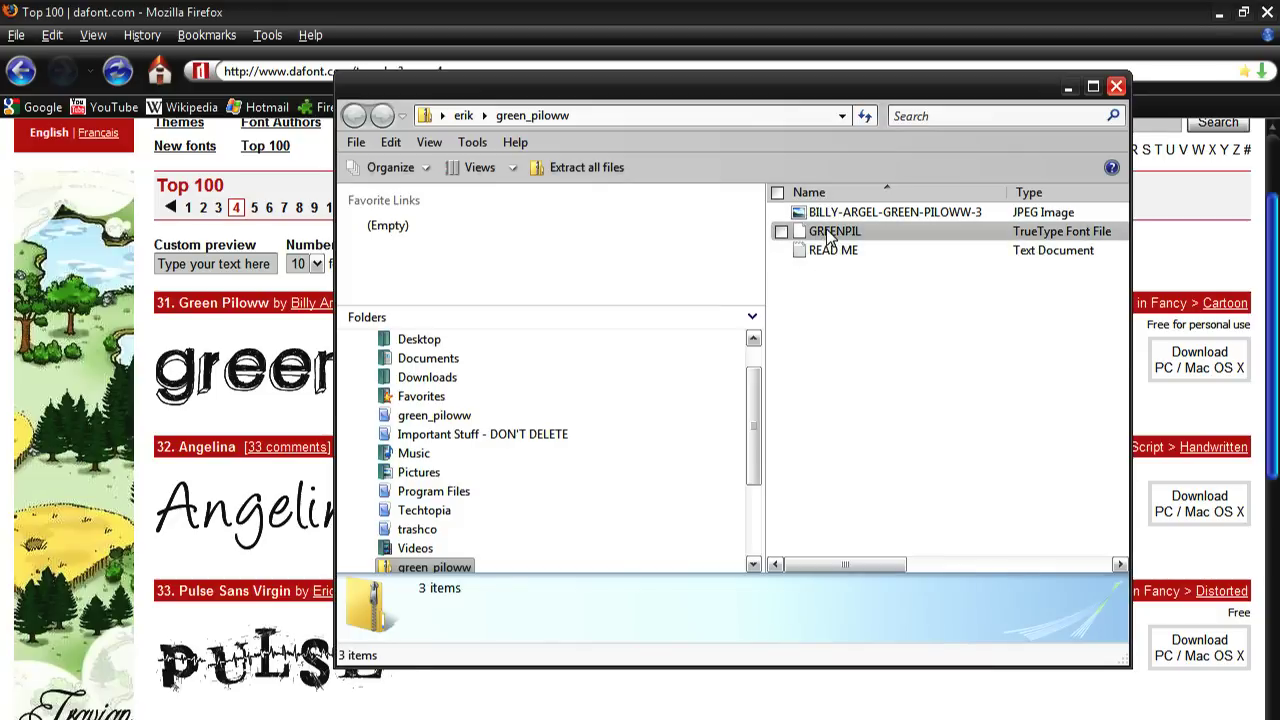
Step: Retry installing the GREENPIL font from its right-click menu
{"action": "right_click", "coordinate": [824, 233]}
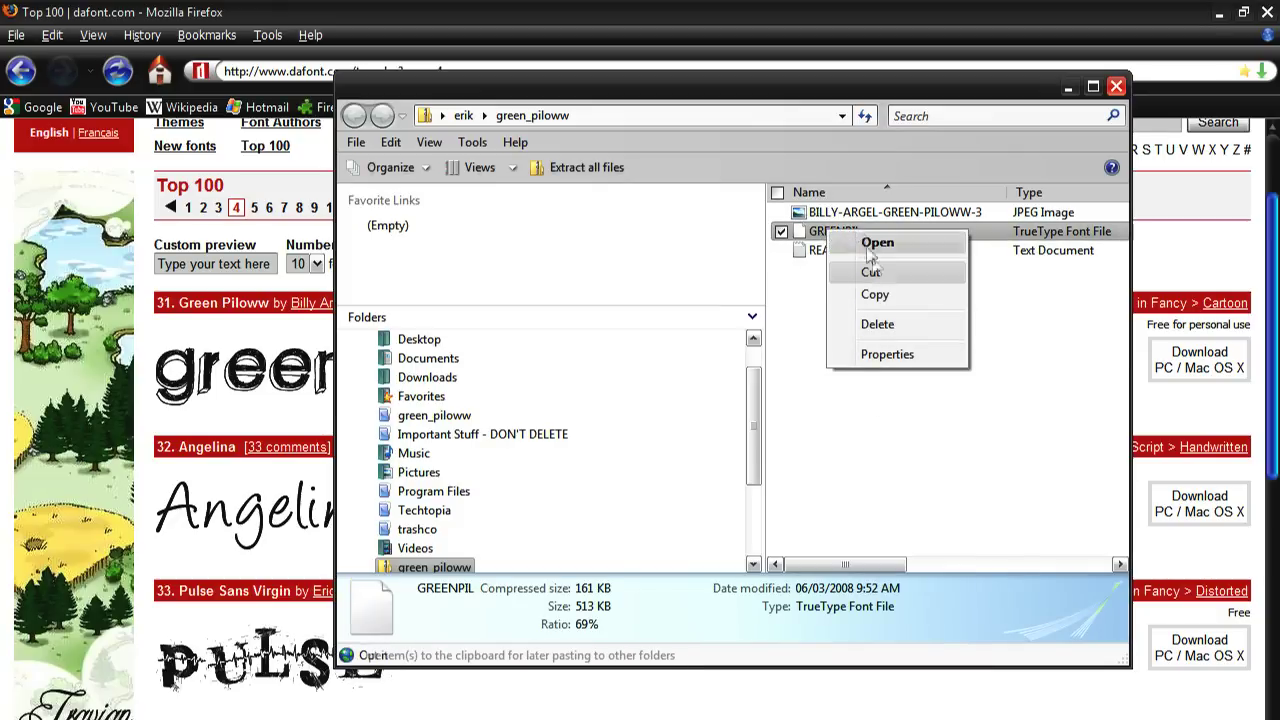
{"action": "left_click", "coordinate": [906, 269]}
{"action": "right_click", "coordinate": [813, 238]}
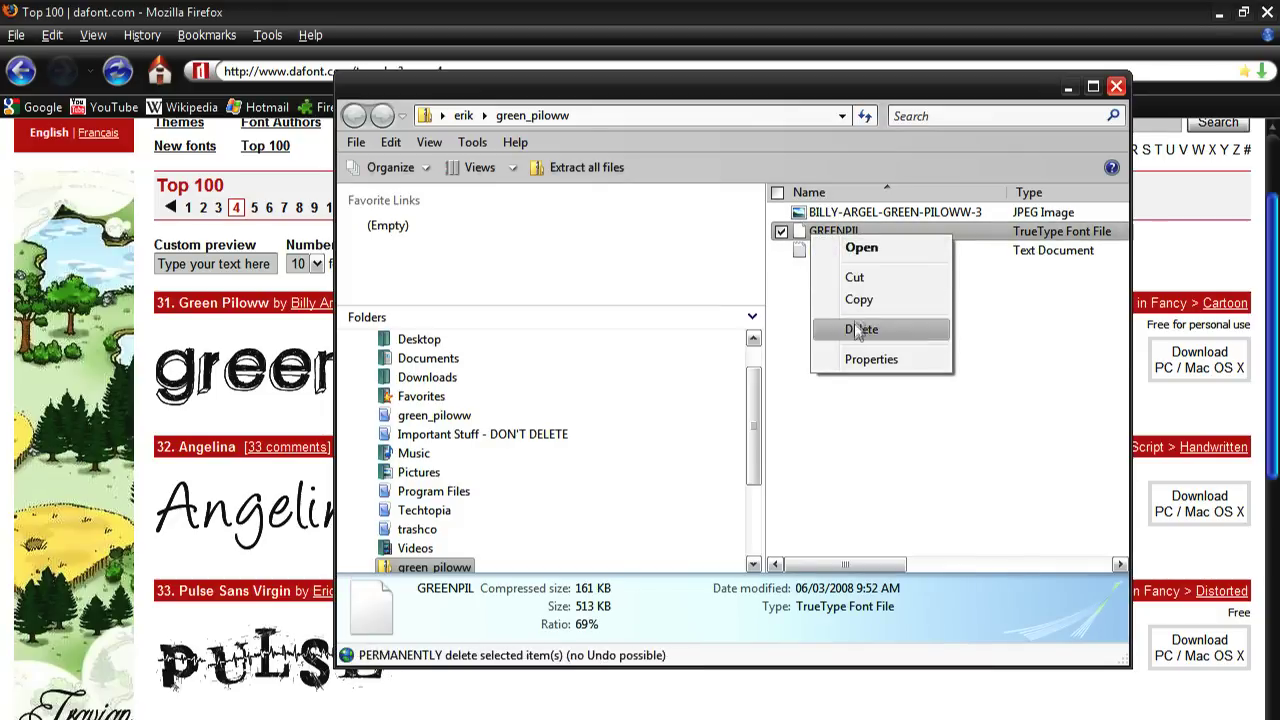
{"action": "left_click", "coordinate": [1009, 334]}
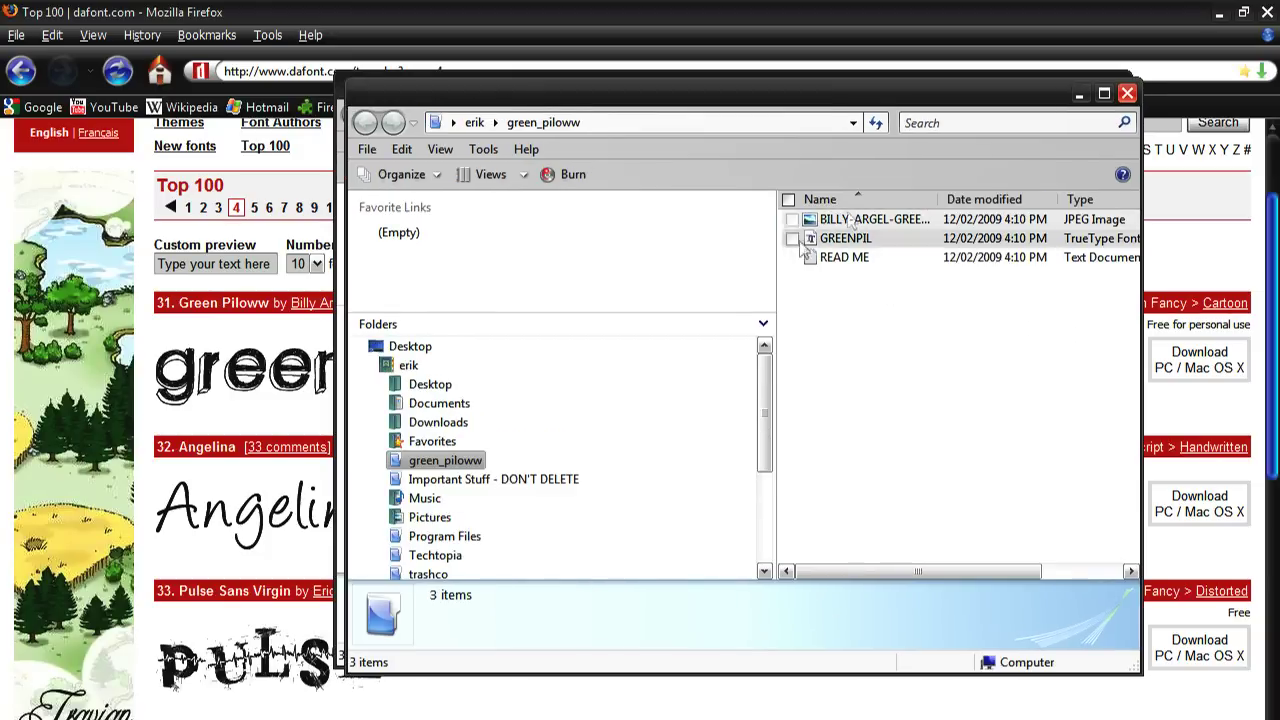
{"action": "right_click", "coordinate": [898, 246]}
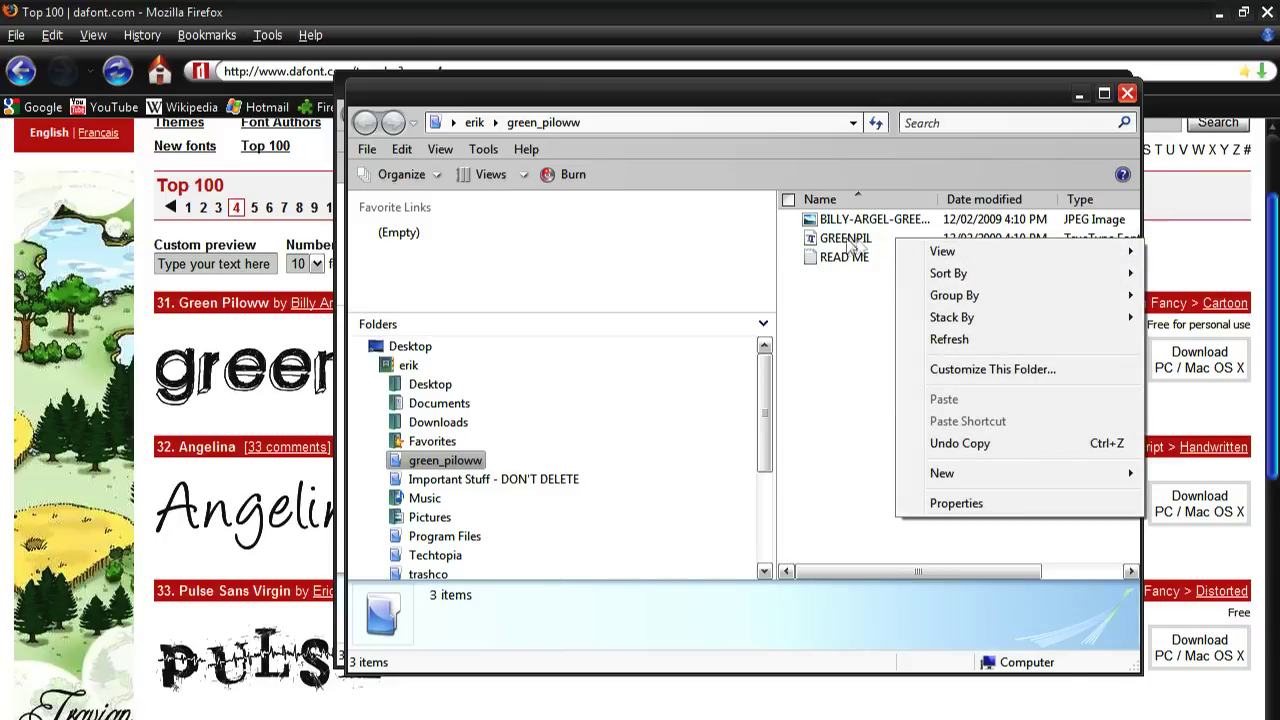
{"action": "right_click", "coordinate": [850, 242]}
{"action": "left_click", "coordinate": [860, 250]}
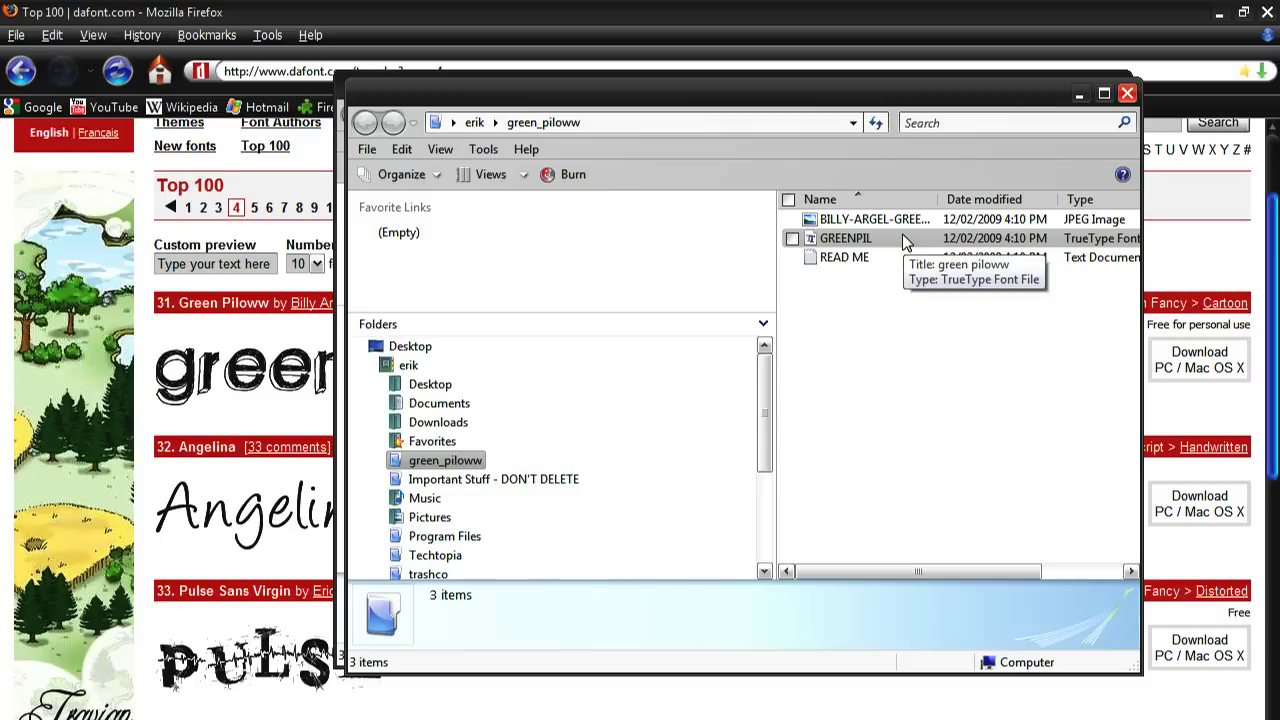
Step: Undo the earlier copy into the folder, then copy the GREENPIL font file
{"action": "right_click", "coordinate": [903, 240]}
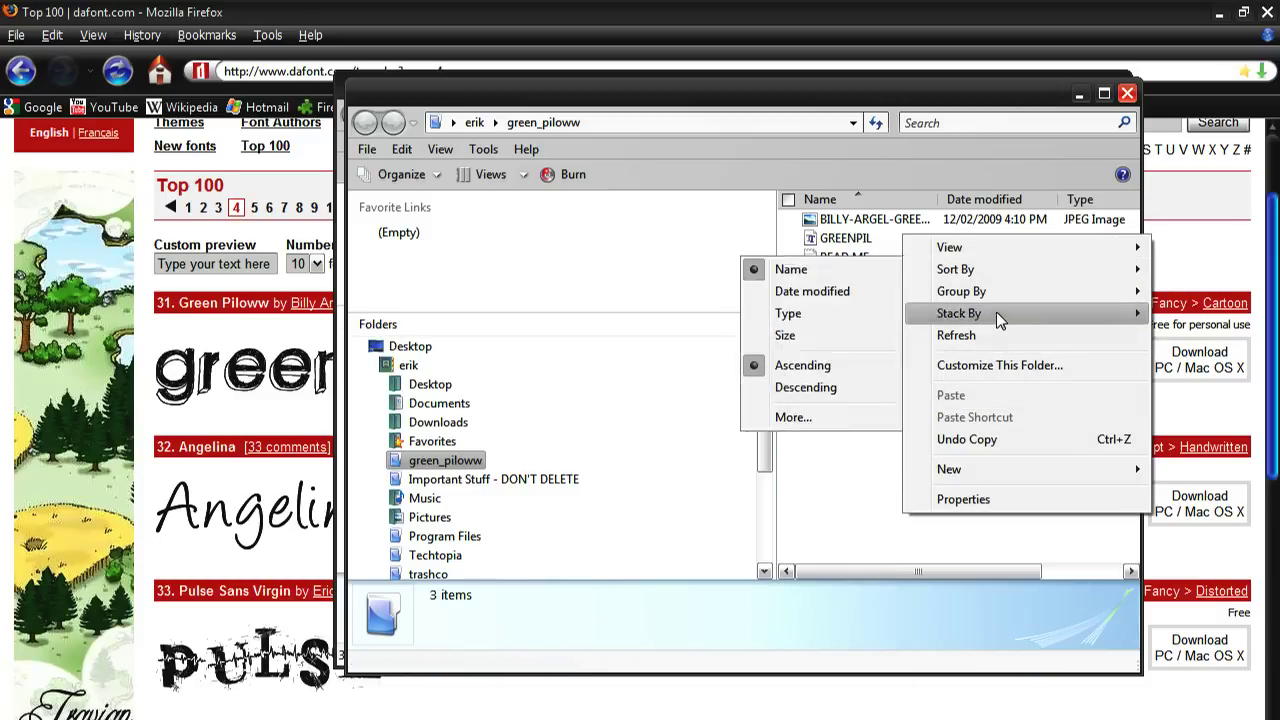
{"action": "left_click", "coordinate": [990, 441]}
{"action": "left_click", "coordinate": [719, 491]}
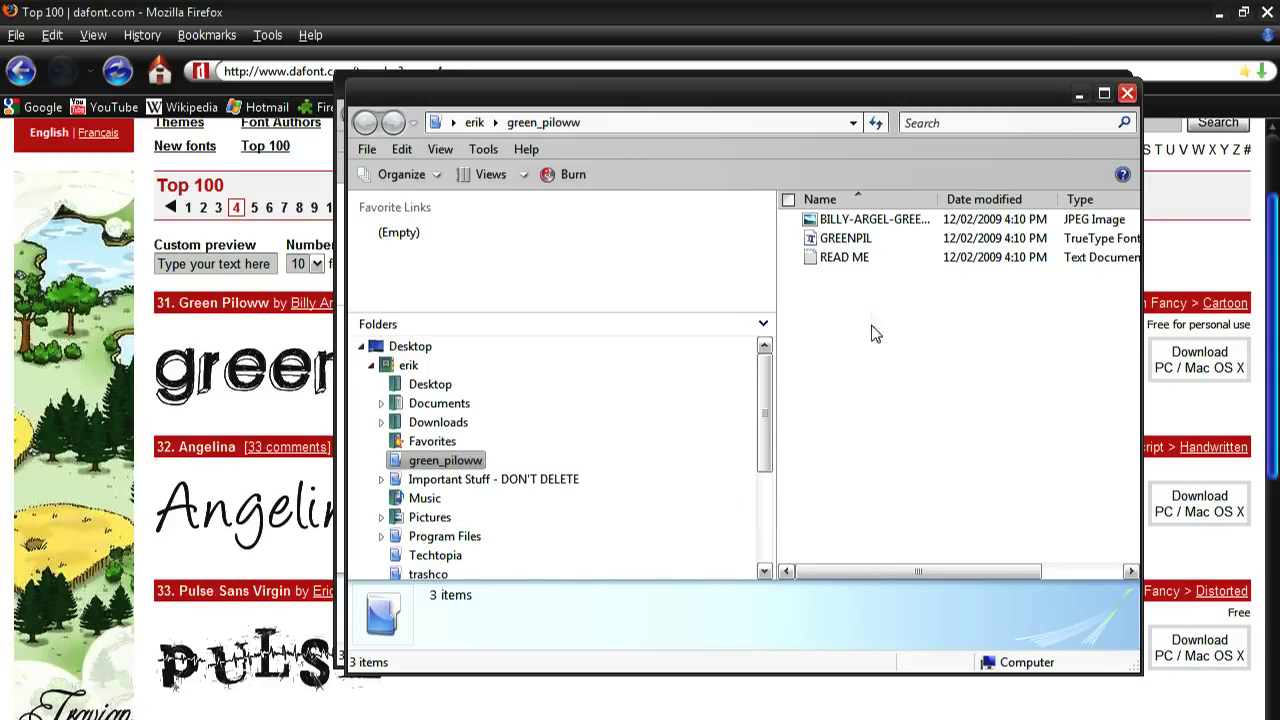
{"action": "right_click", "coordinate": [866, 238]}
{"action": "left_click", "coordinate": [965, 576]}
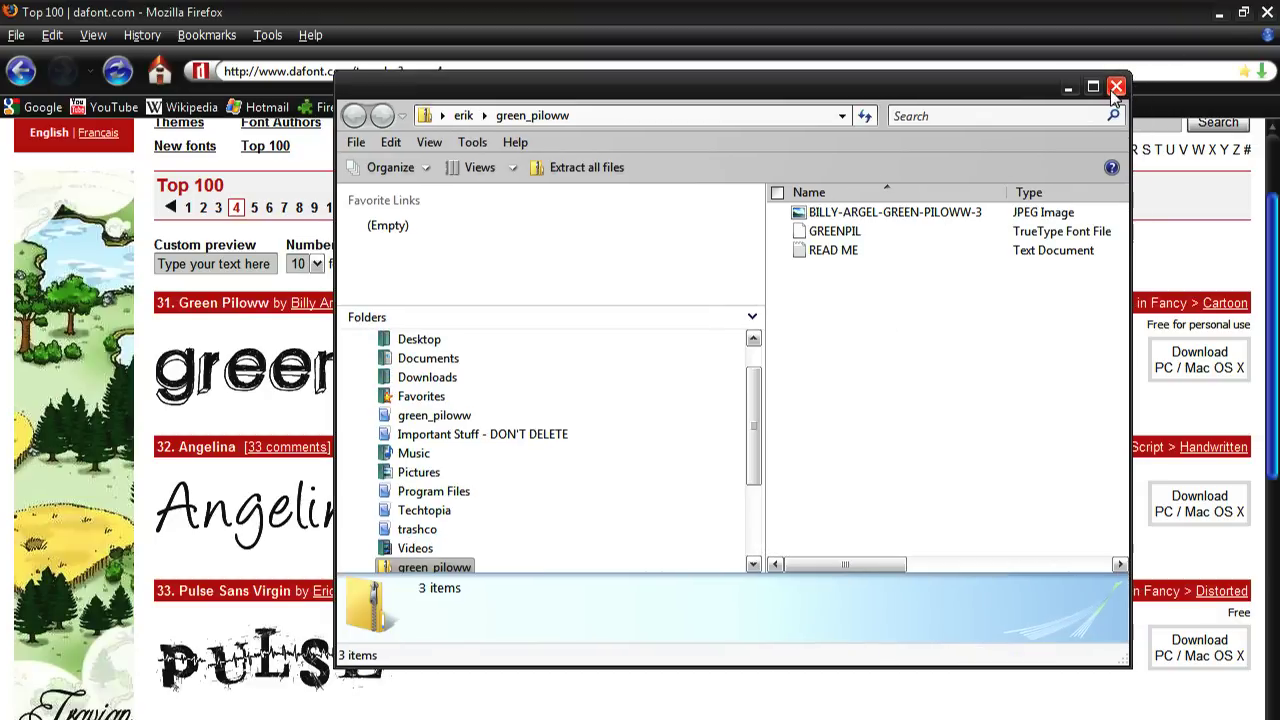
Step: Close the folder and downloads windows, then open Computer and the ACER (C:) drive
{"action": "left_click", "coordinate": [1127, 93]}
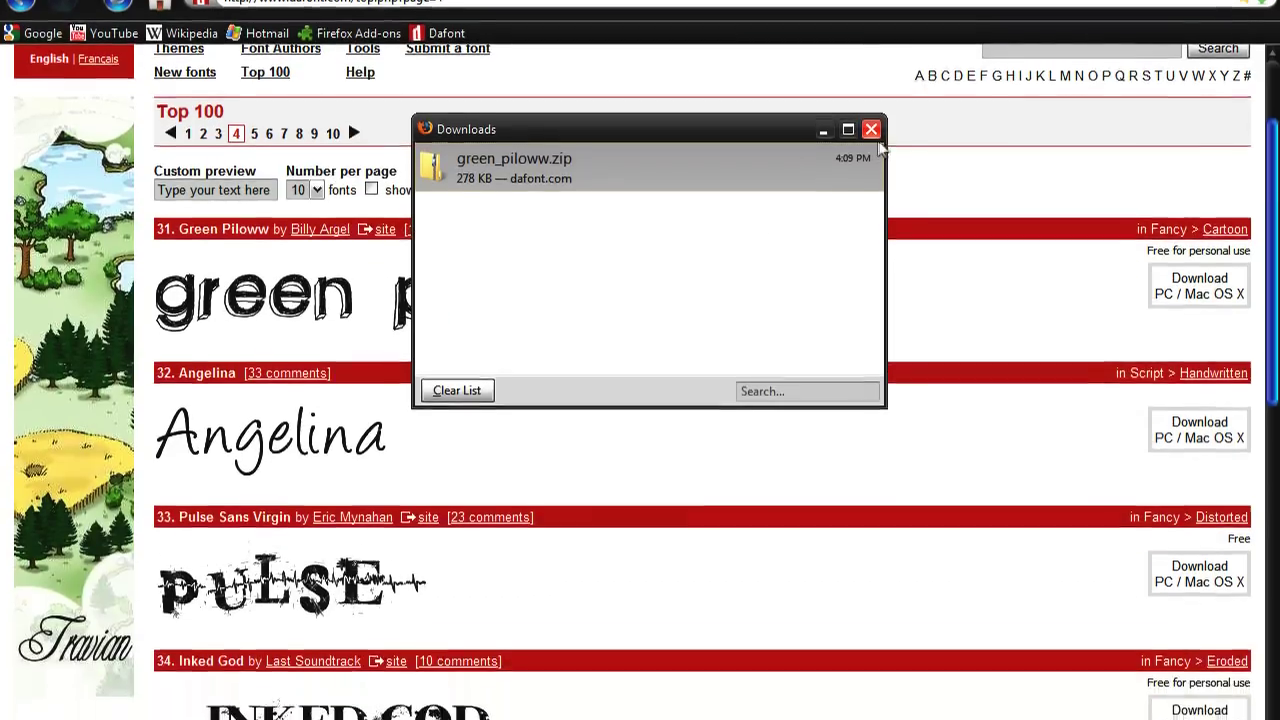
{"action": "left_click", "coordinate": [871, 198]}
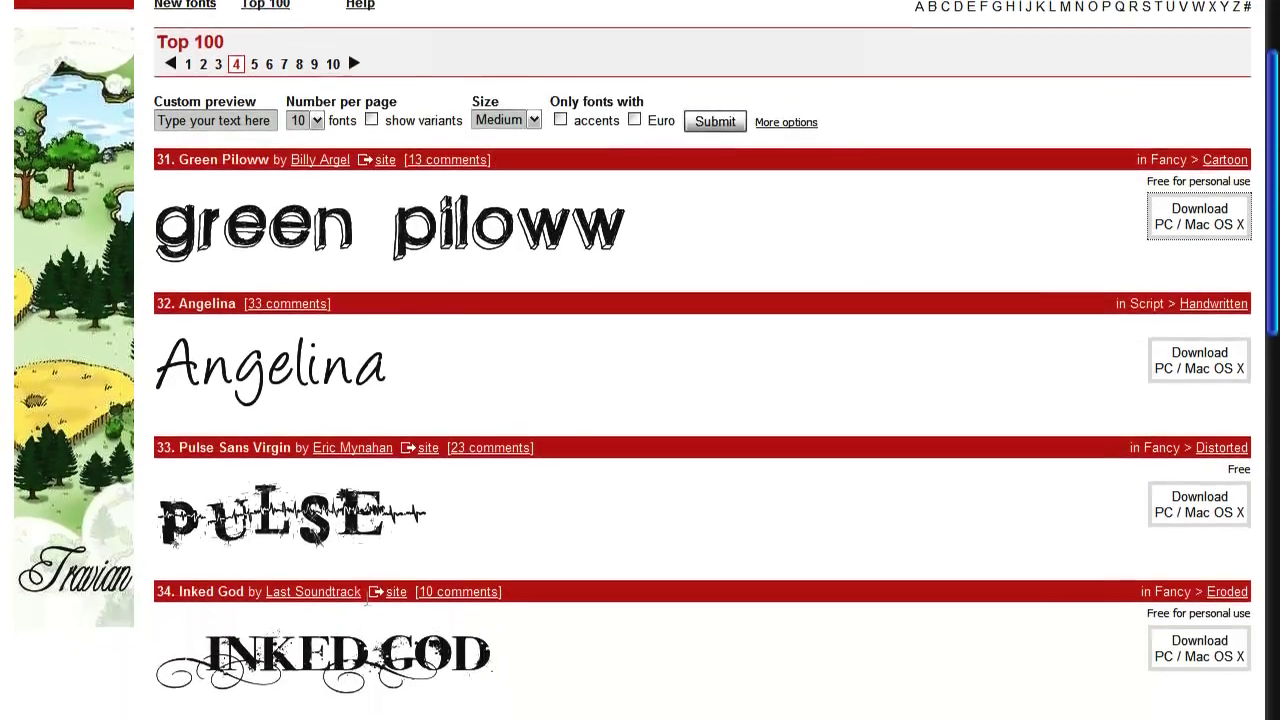
{"action": "left_click", "coordinate": [40, 719]}
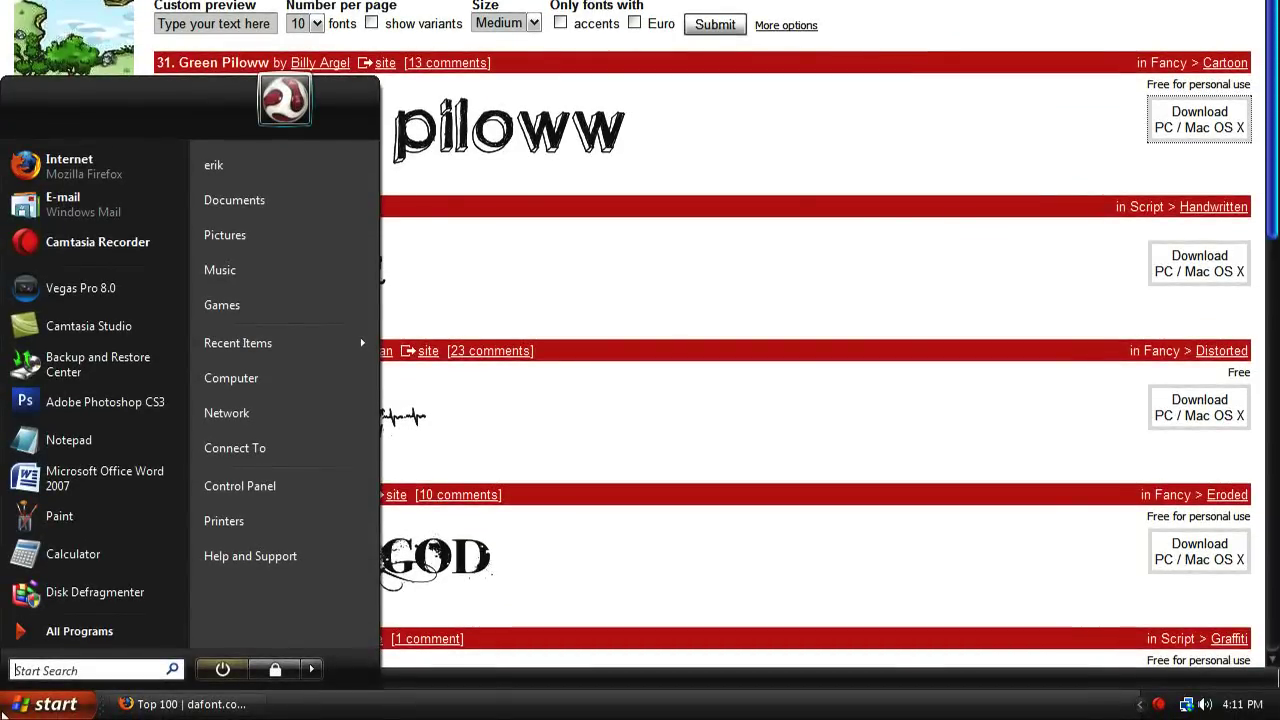
{"action": "key", "text": "Escape"}
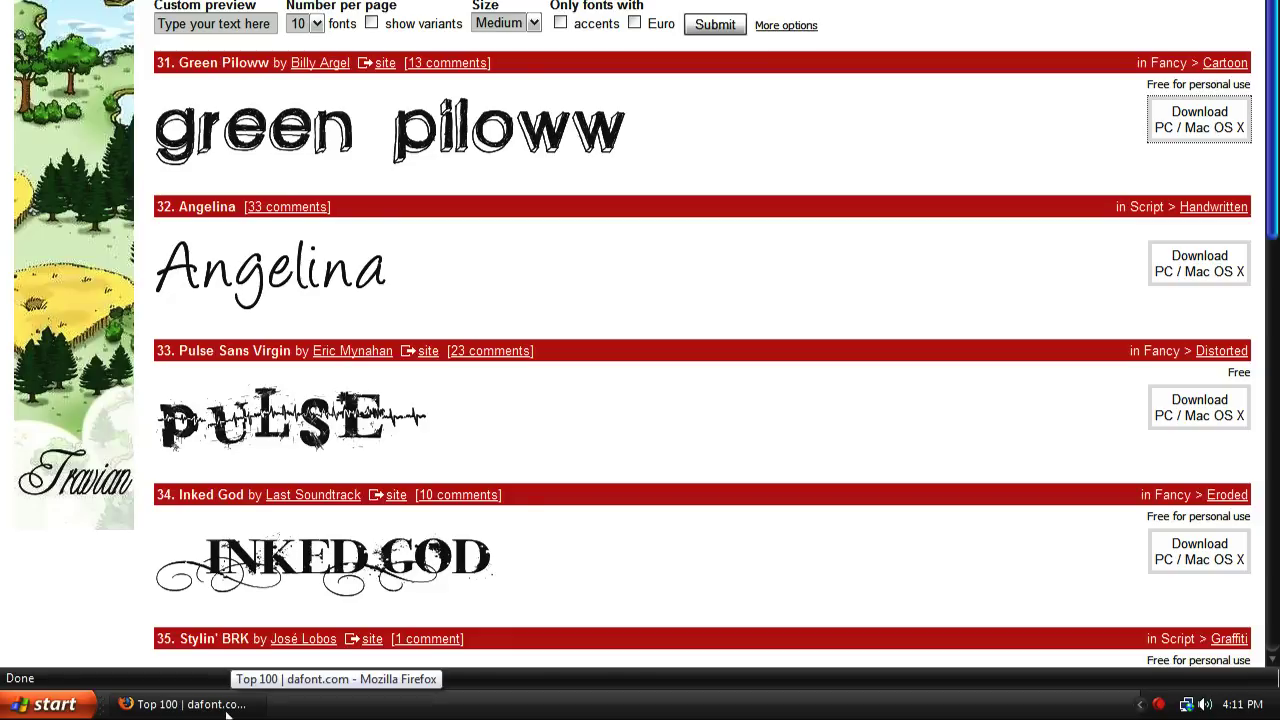
{"action": "left_click", "coordinate": [80, 704]}
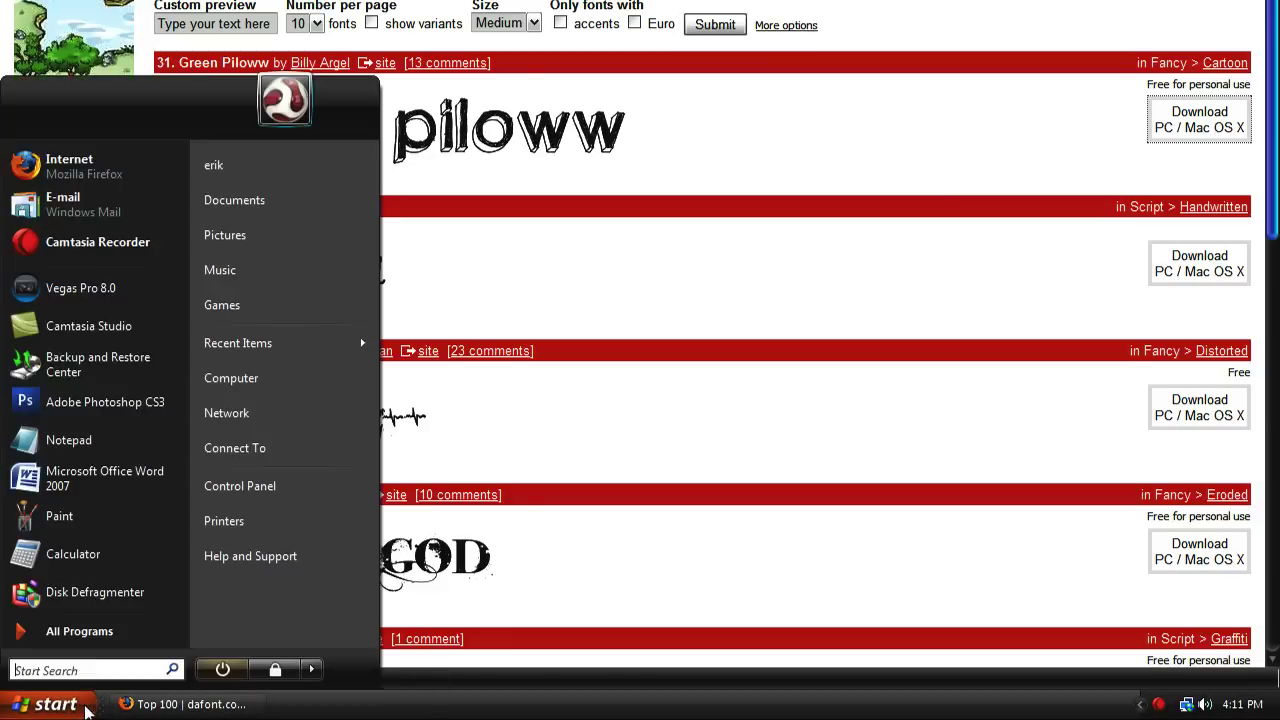
{"action": "left_click", "coordinate": [253, 378]}
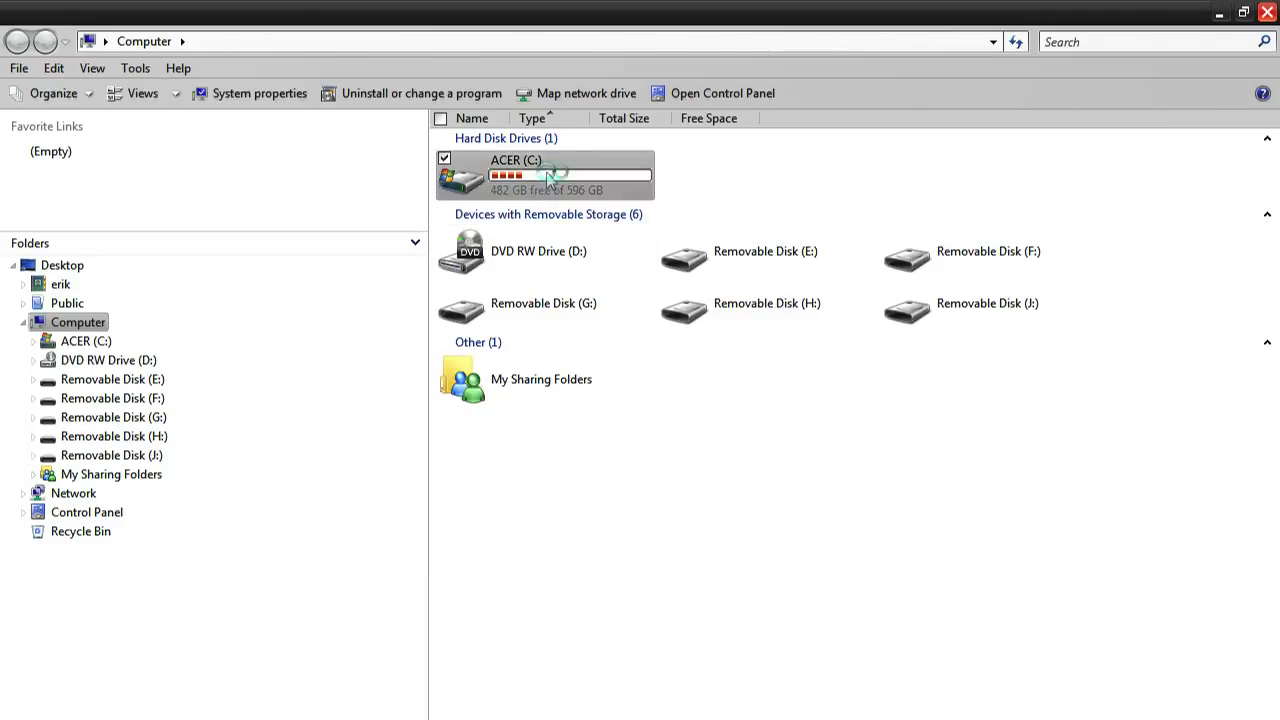
{"action": "double_click", "coordinate": [546, 171]}
Step: Browse C:\Windows\Fonts to check the installed fonts, then close it and Firefox
{"action": "double_click", "coordinate": [526, 289]}
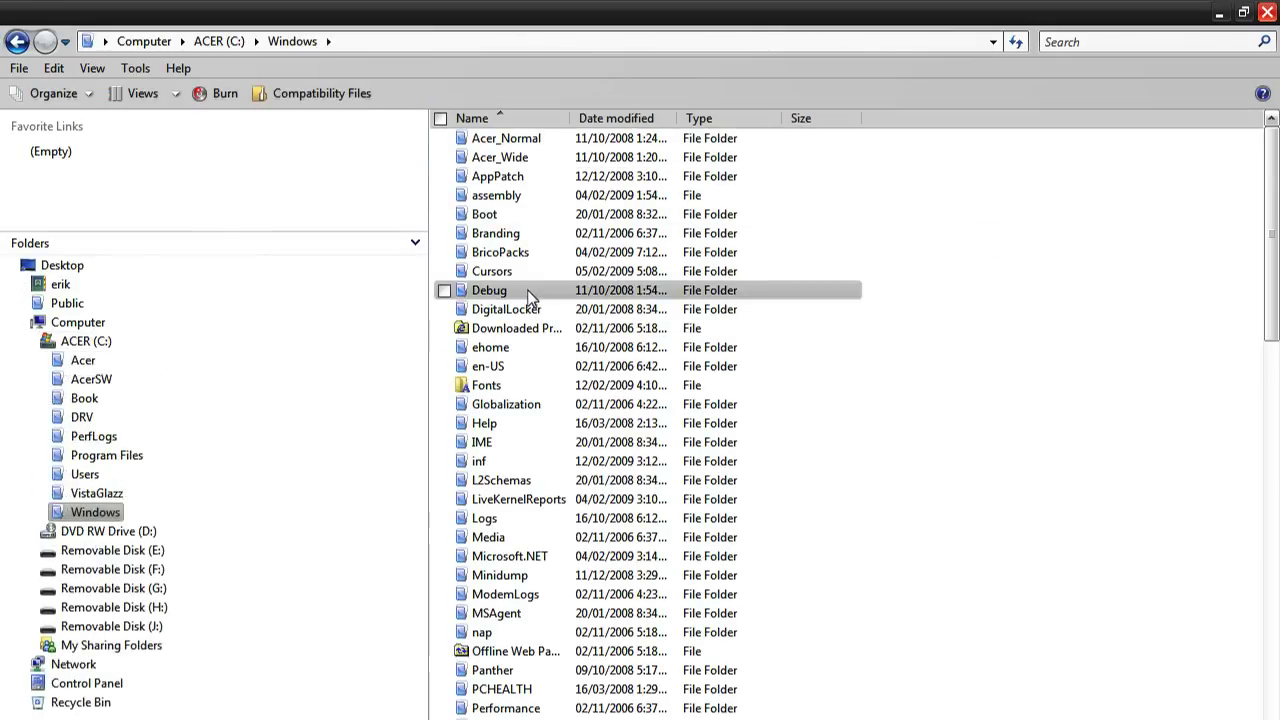
{"action": "scroll", "coordinate": [475, 461], "scroll_direction": "down", "scroll_amount": 3}
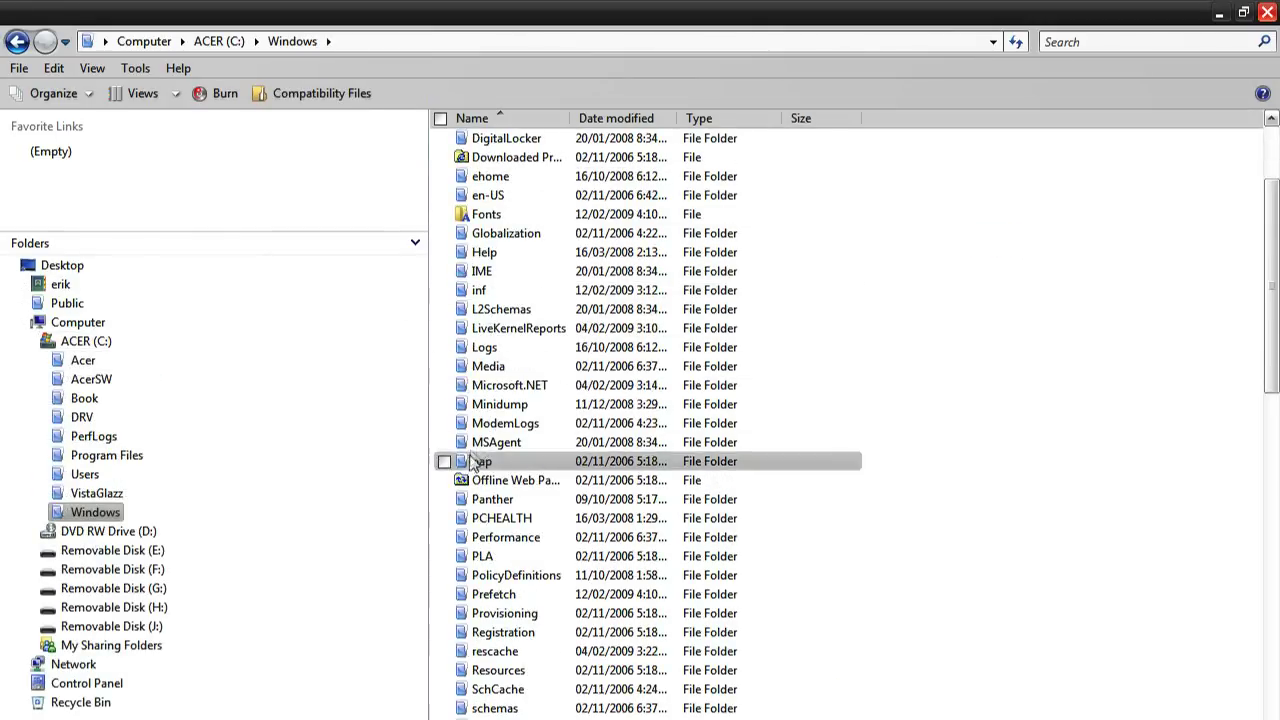
{"action": "double_click", "coordinate": [512, 216]}
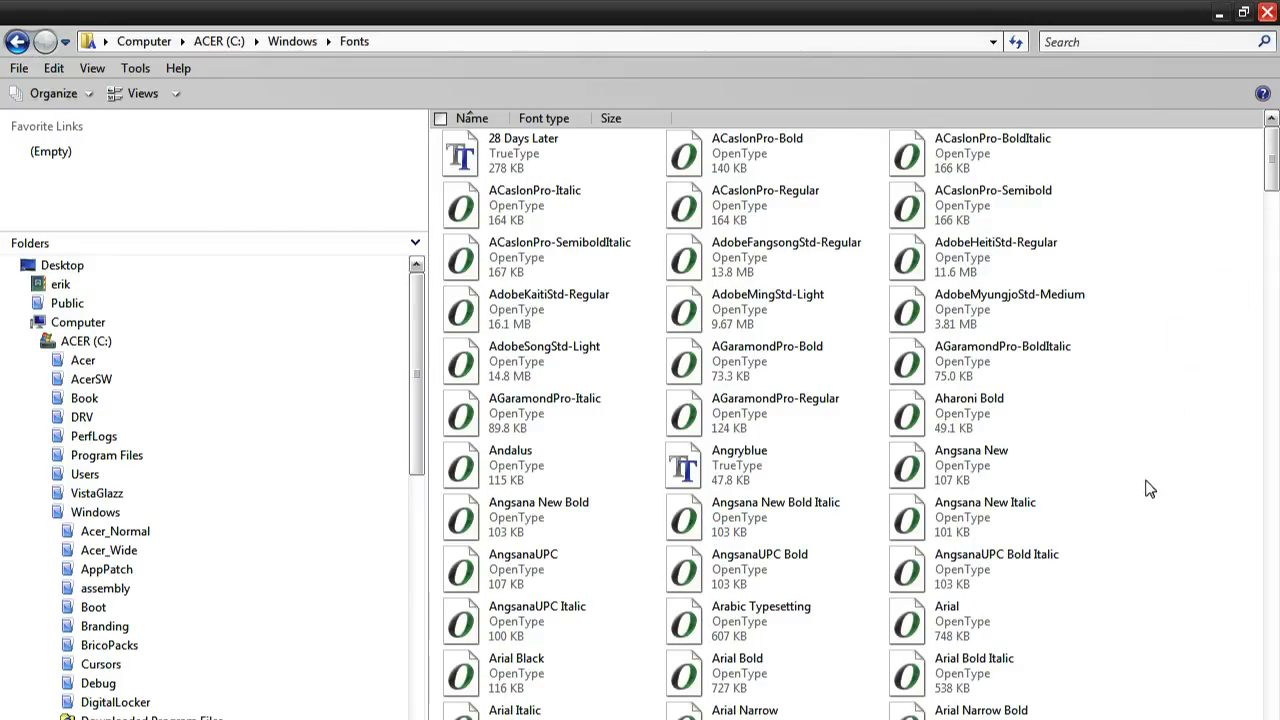
{"action": "scroll", "coordinate": [1155, 533], "scroll_direction": "down", "scroll_amount": 20}
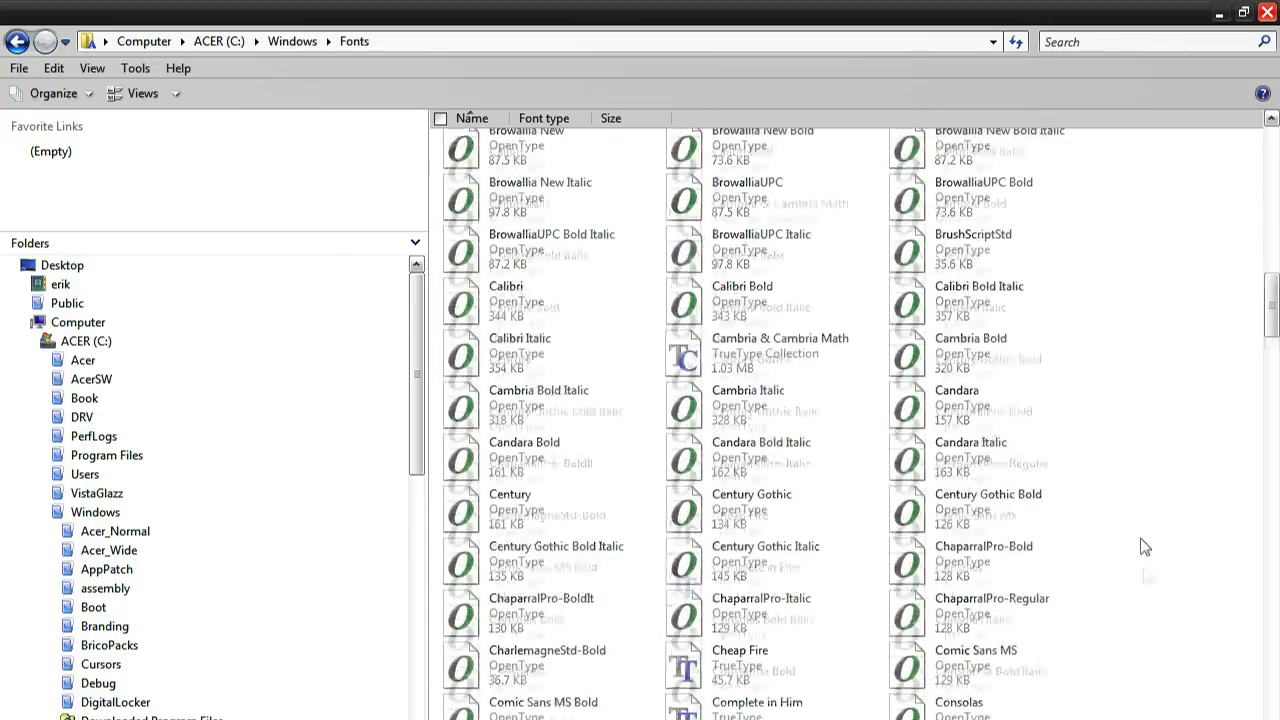
{"action": "scroll", "coordinate": [1143, 568], "scroll_direction": "up", "scroll_amount": 10}
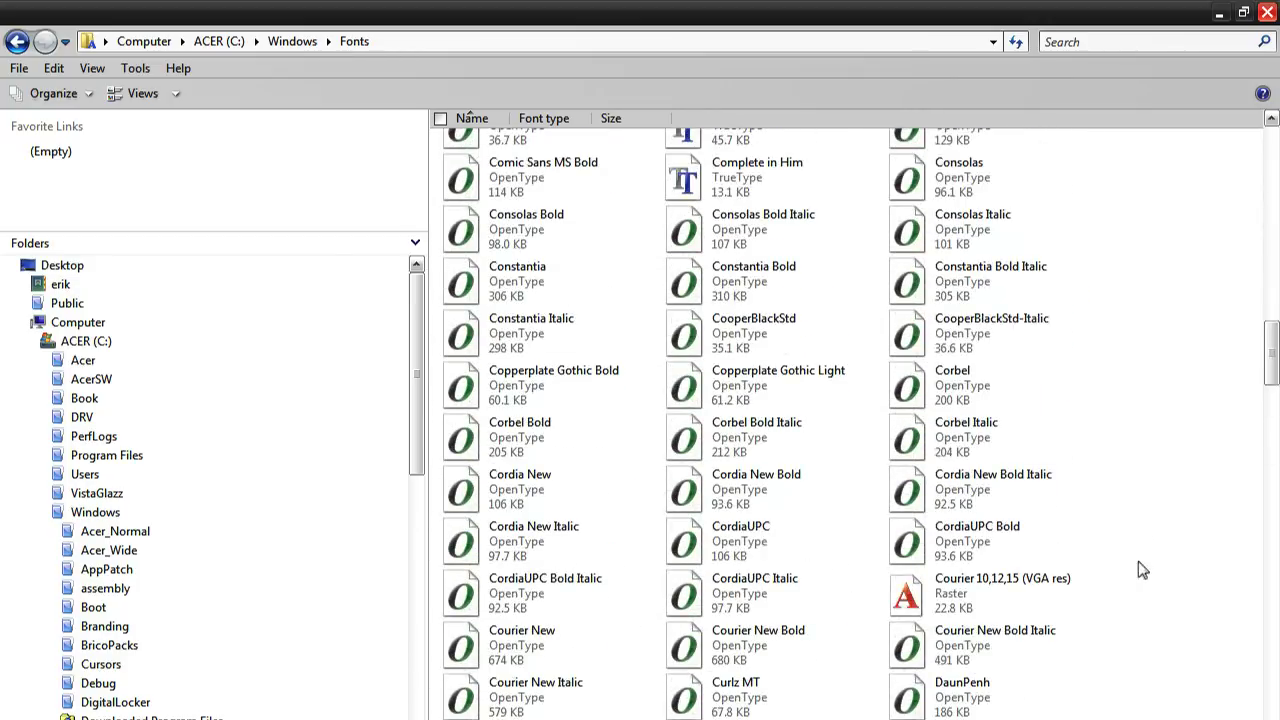
{"action": "scroll", "coordinate": [1057, 610], "scroll_direction": "up", "scroll_amount": 15}
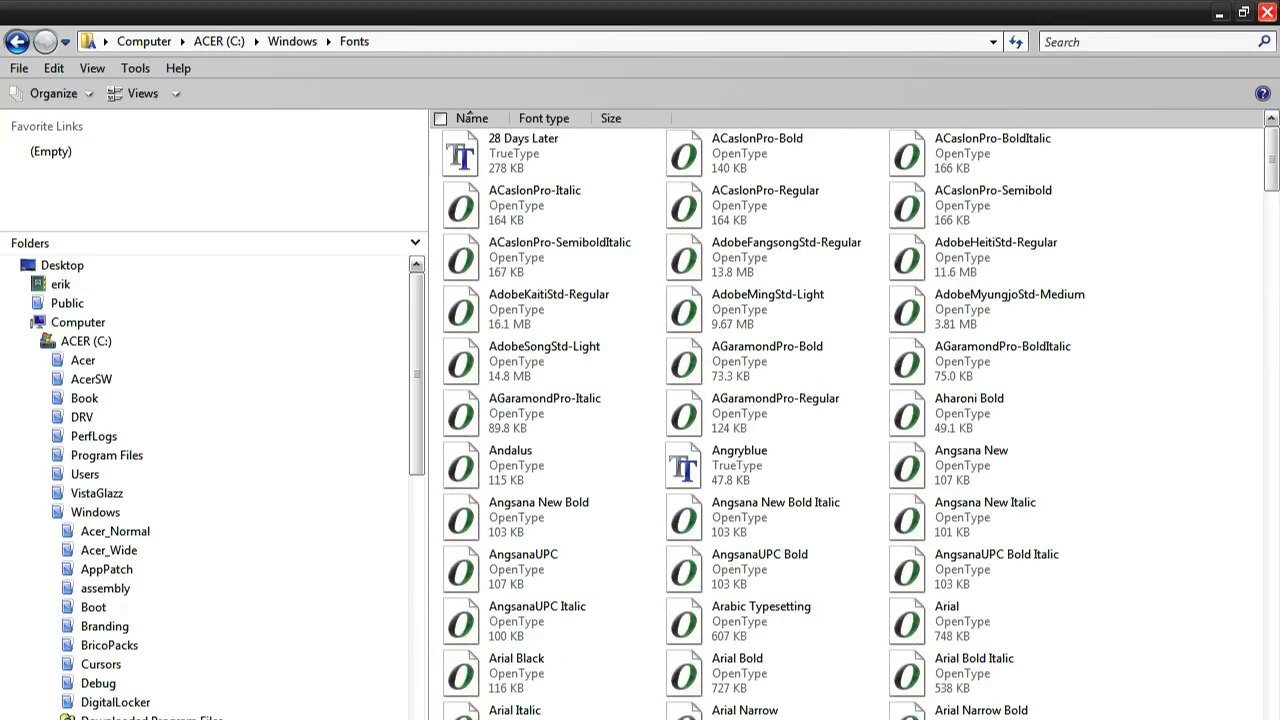
{"action": "left_click", "coordinate": [1266, 11]}
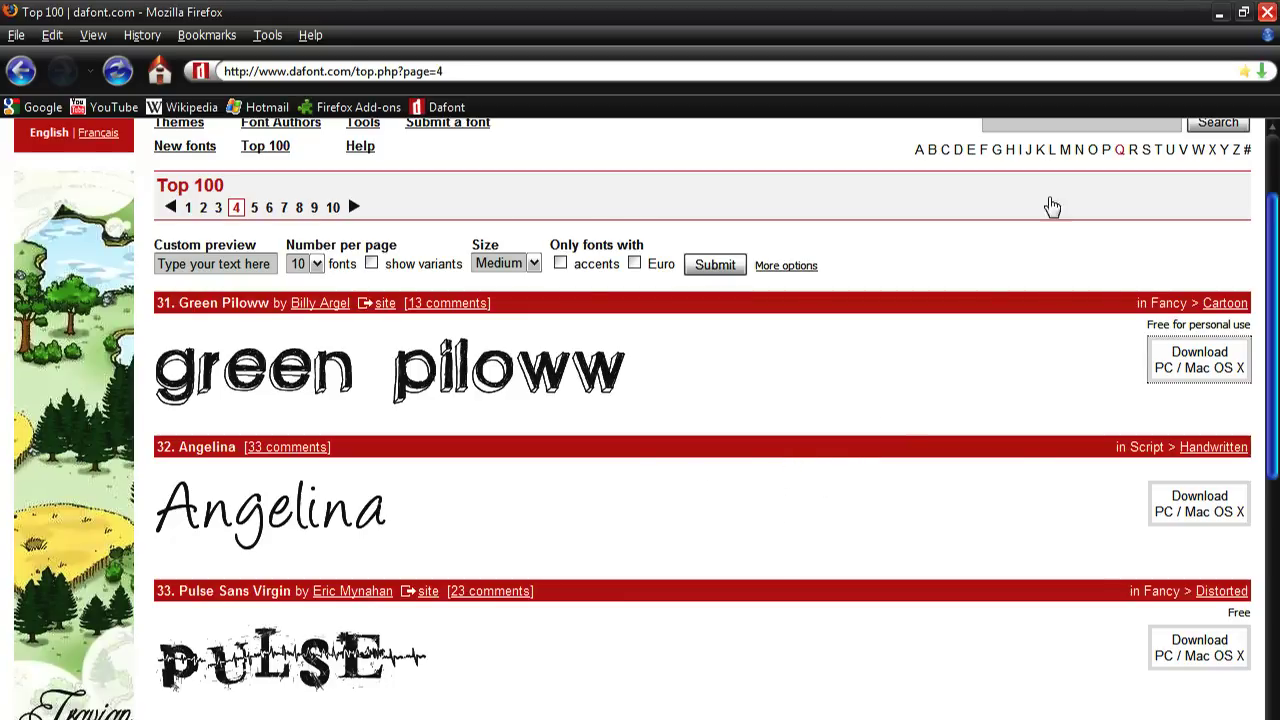
{"action": "left_click", "coordinate": [1268, 13]}
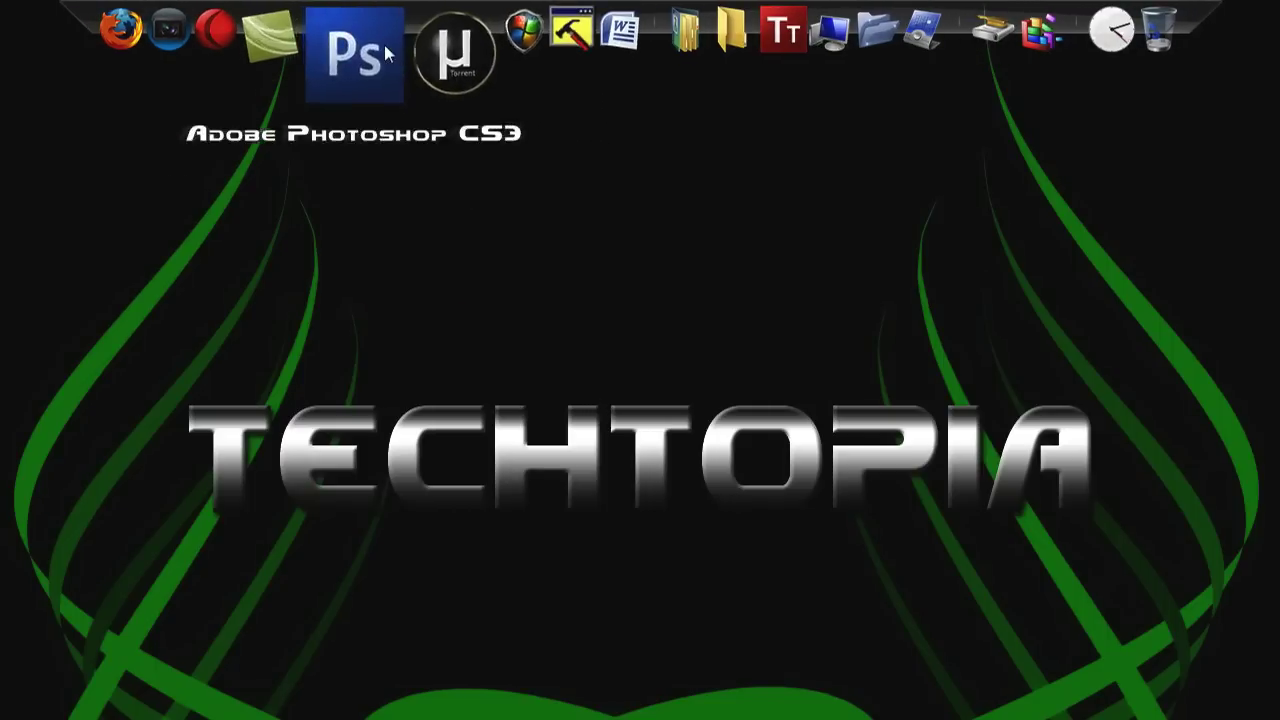
Step: Launch Word 2007 maximized, set green piloww at 72 pt, and type techtopia
{"action": "left_click", "coordinate": [565, 45]}
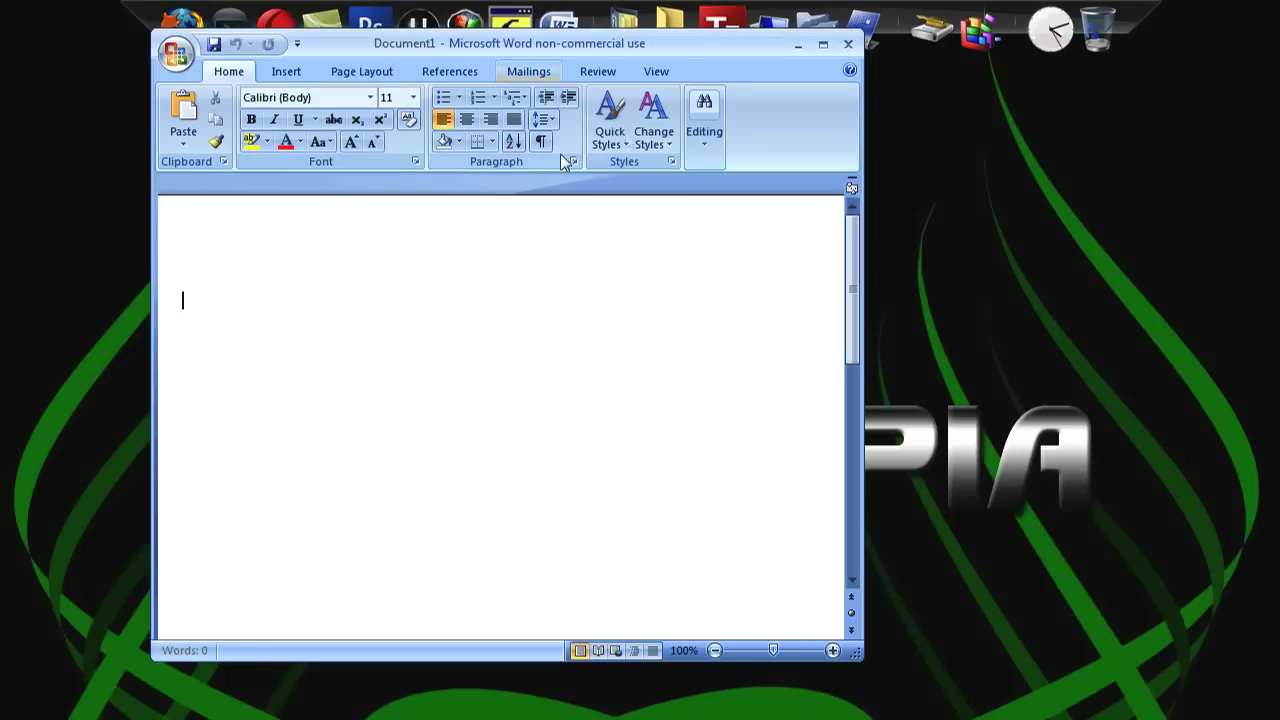
{"action": "left_click", "coordinate": [823, 43]}
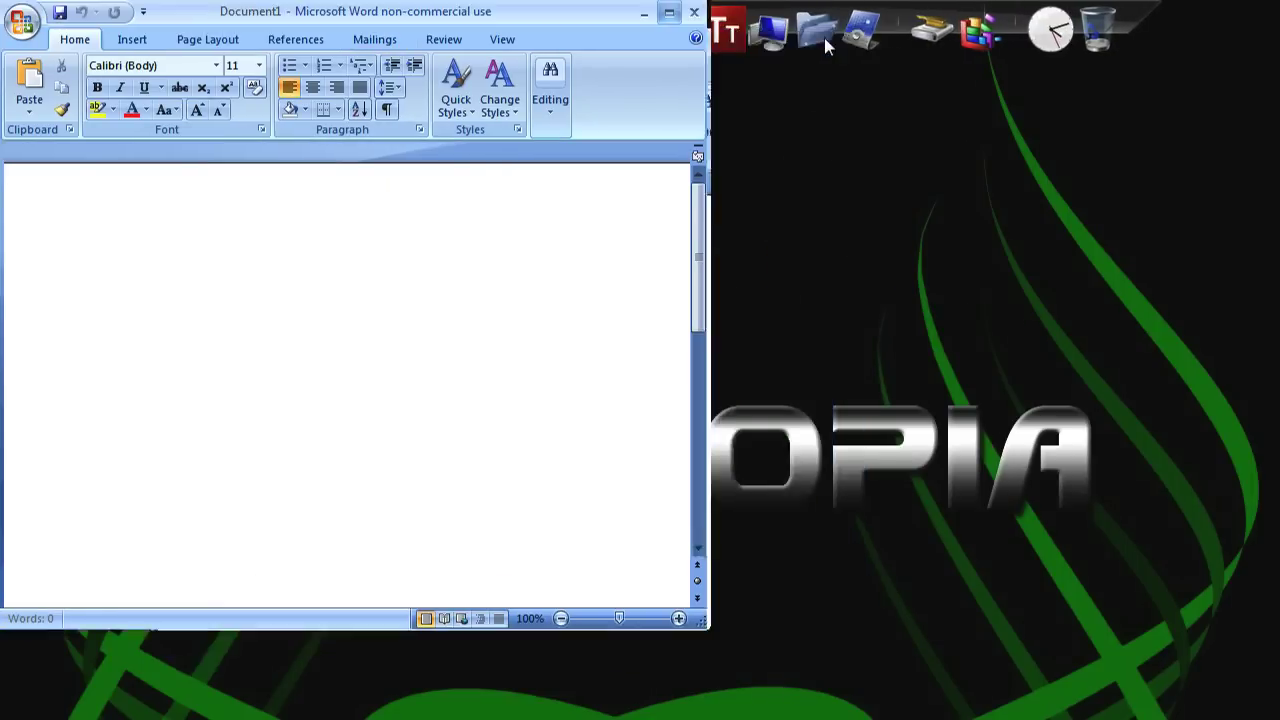
{"action": "left_click", "coordinate": [290, 73]}
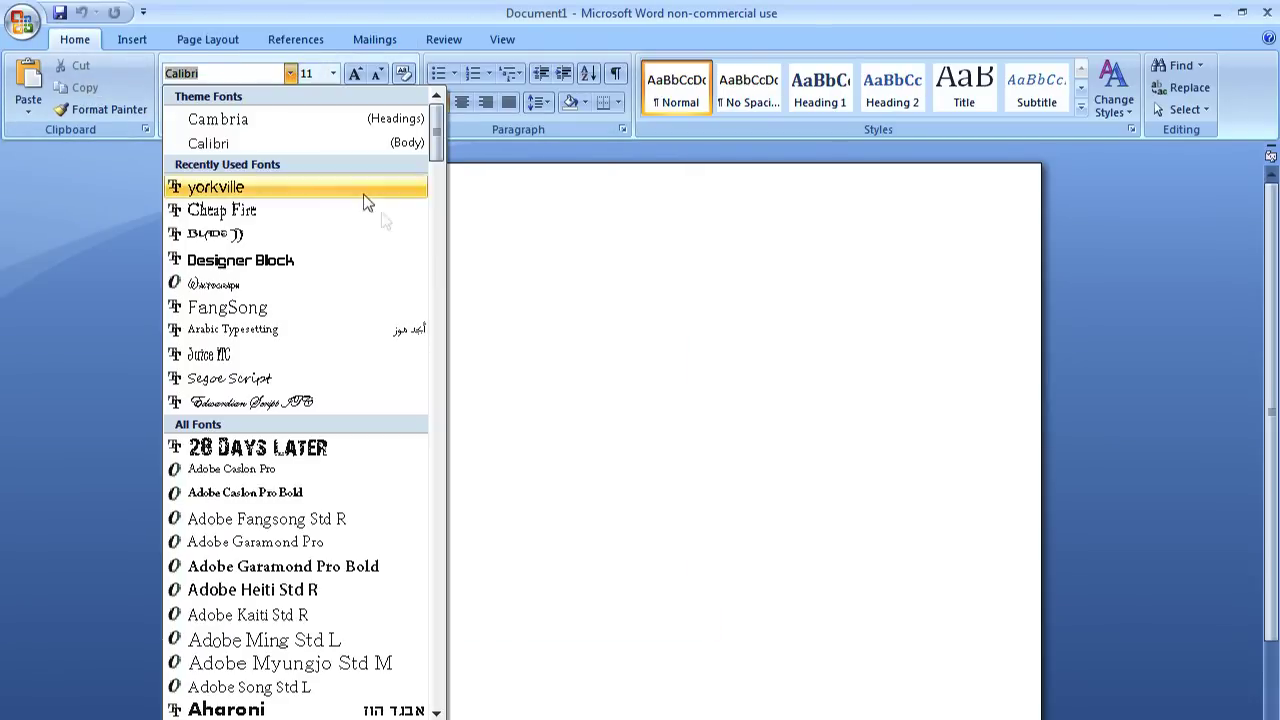
{"action": "left_click_drag", "start_coordinate": [434, 151], "coordinate": [480, 383]}
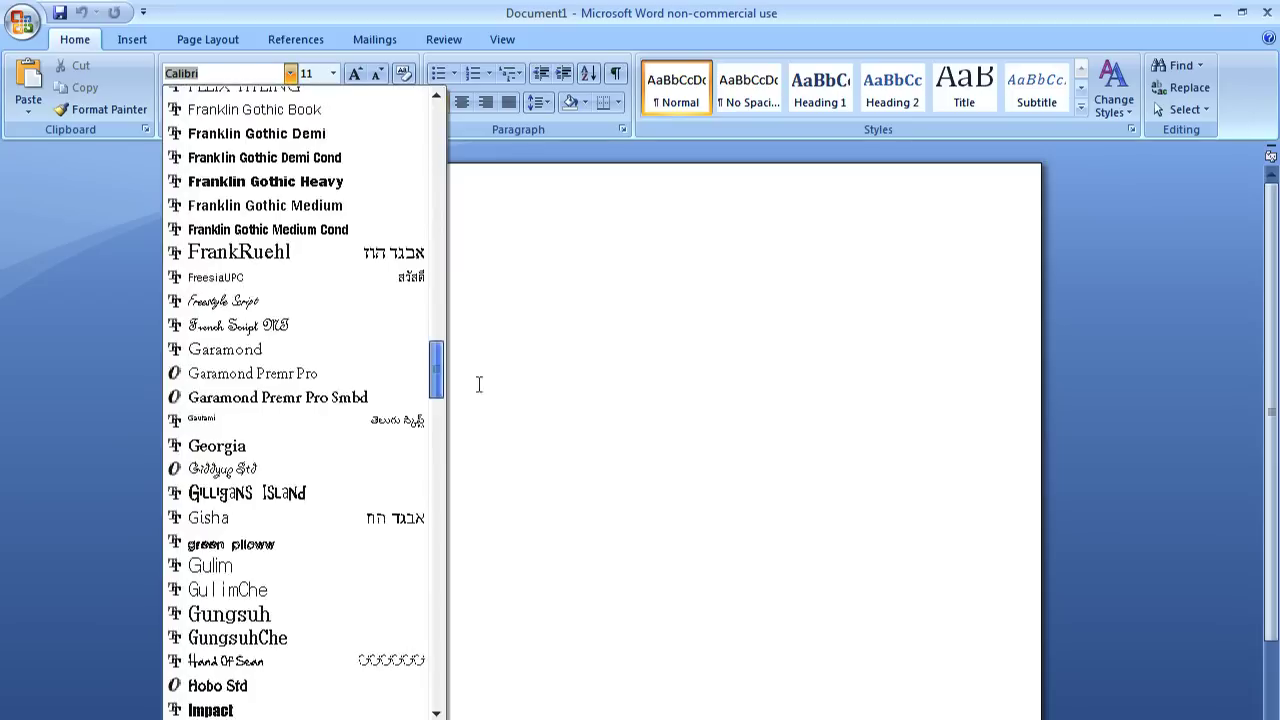
{"action": "left_click", "coordinate": [357, 557]}
{"action": "left_click", "coordinate": [333, 73]}
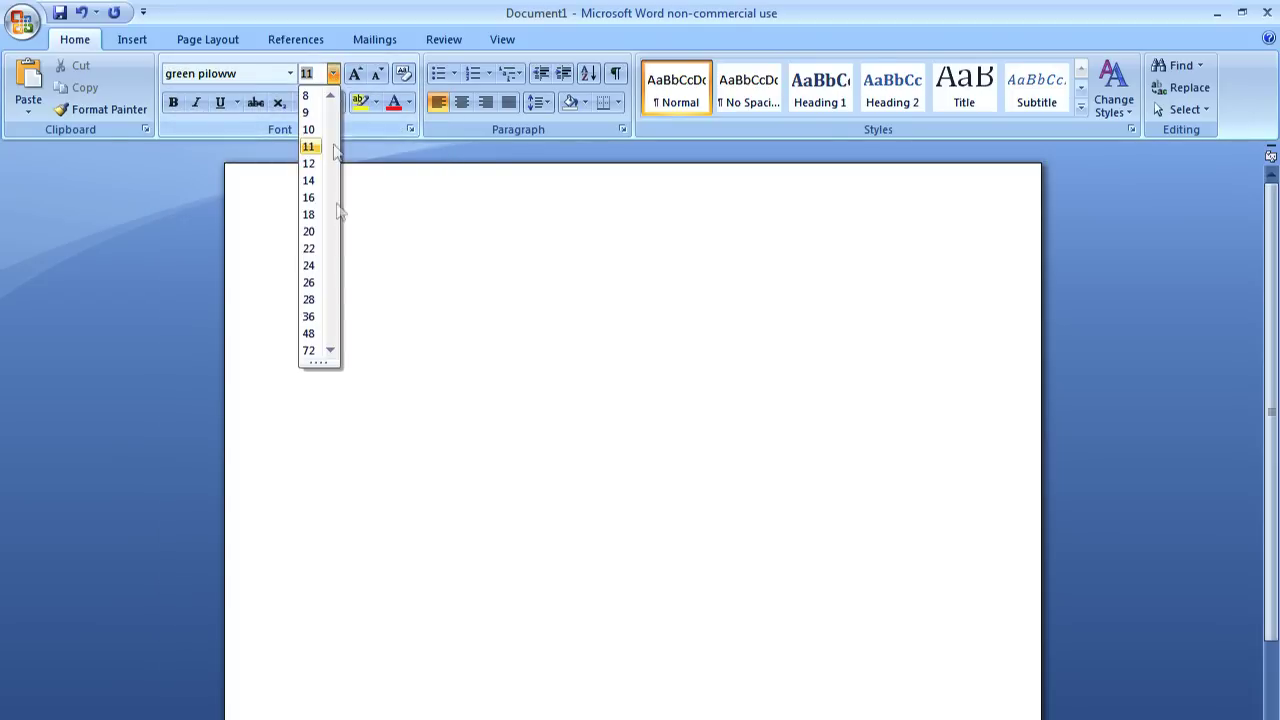
{"action": "left_click", "coordinate": [318, 351]}
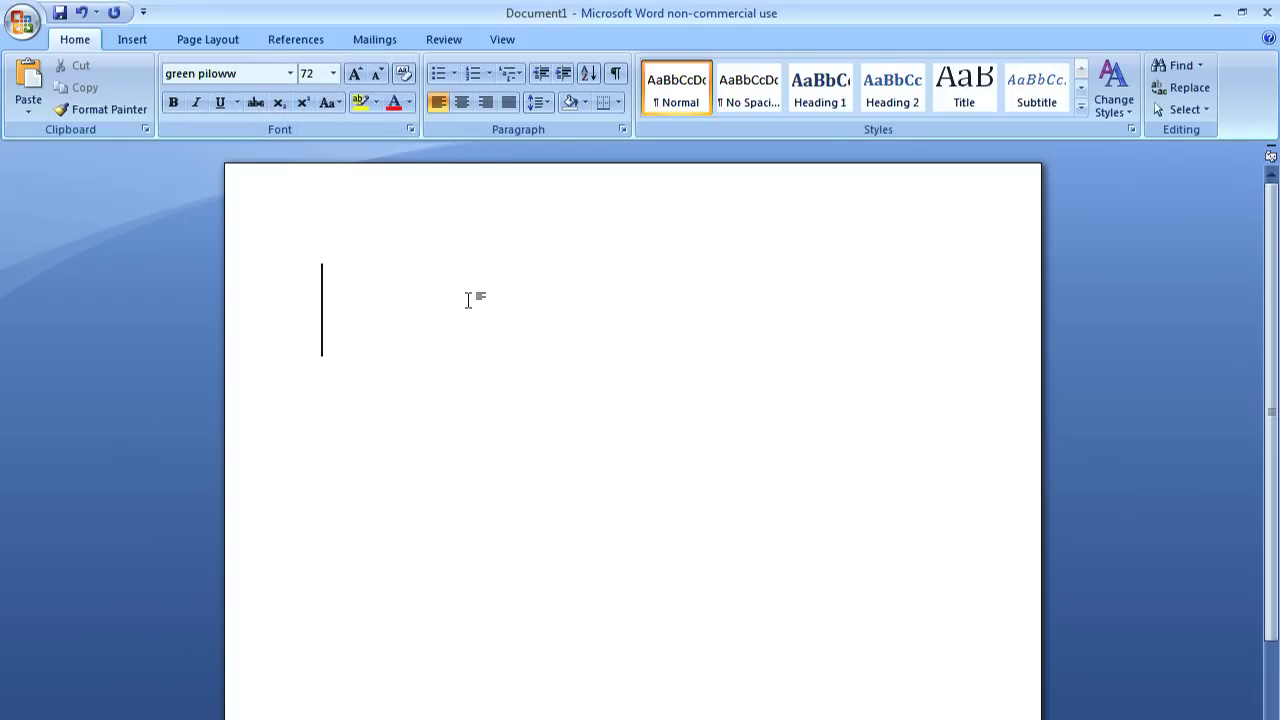
{"action": "type", "text": "techtopia"}
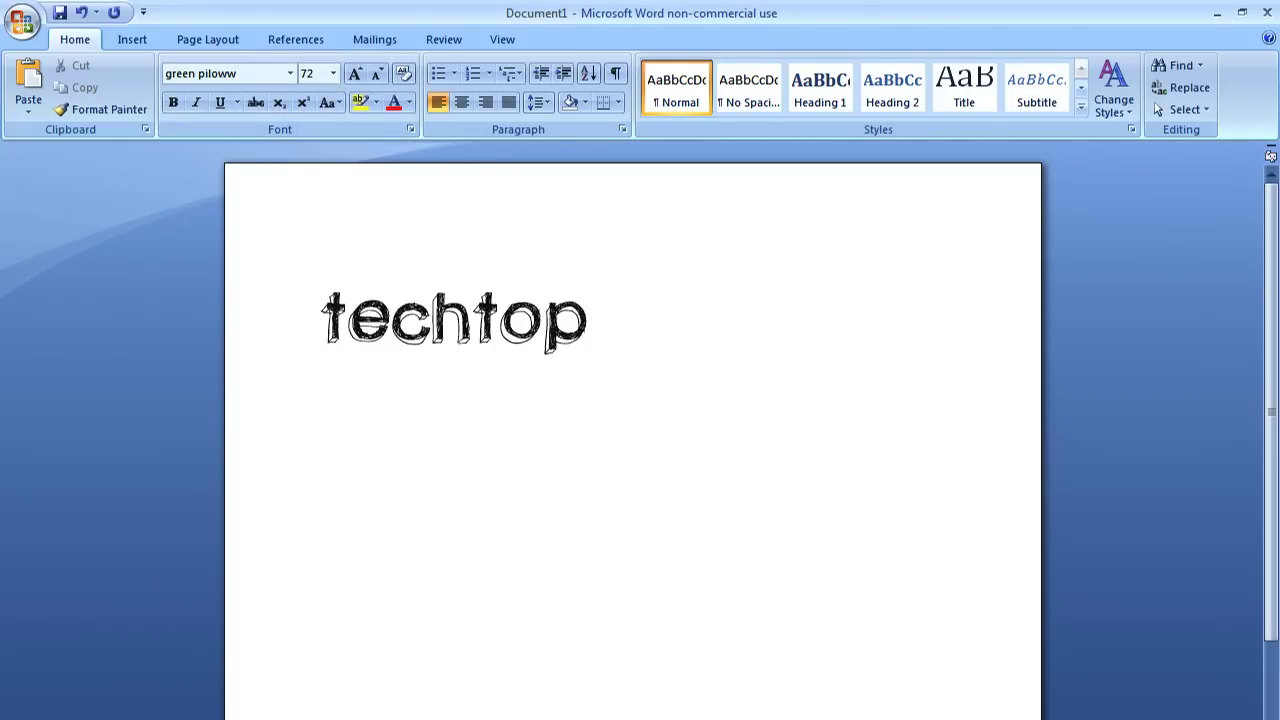